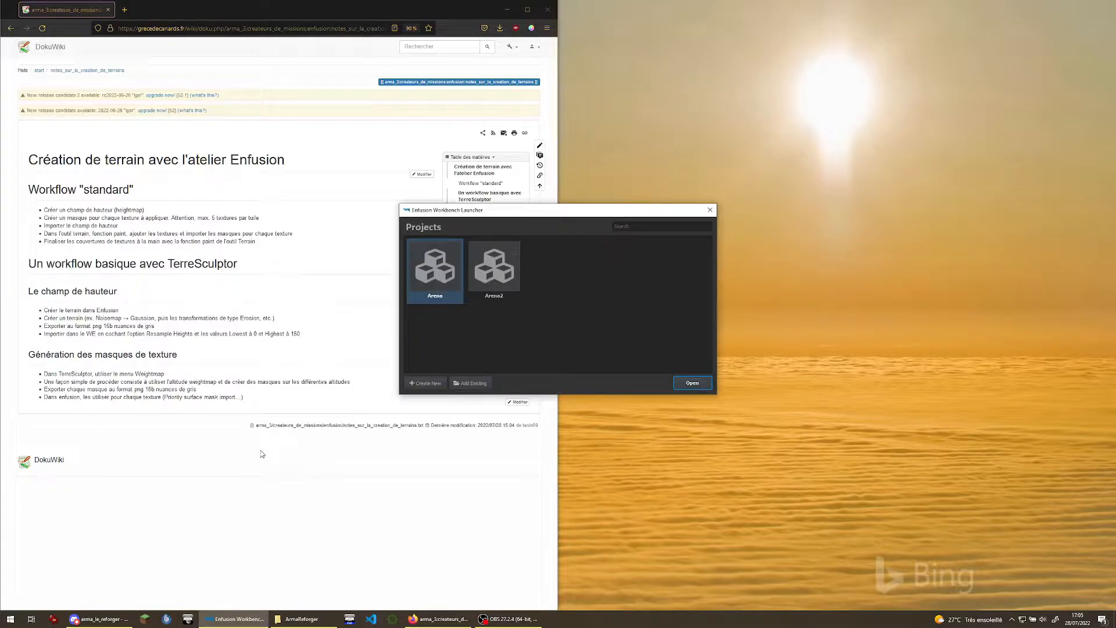
Create a new project named Fairish in the default addons location.
left_click(435, 387)
key("ctrl+a")
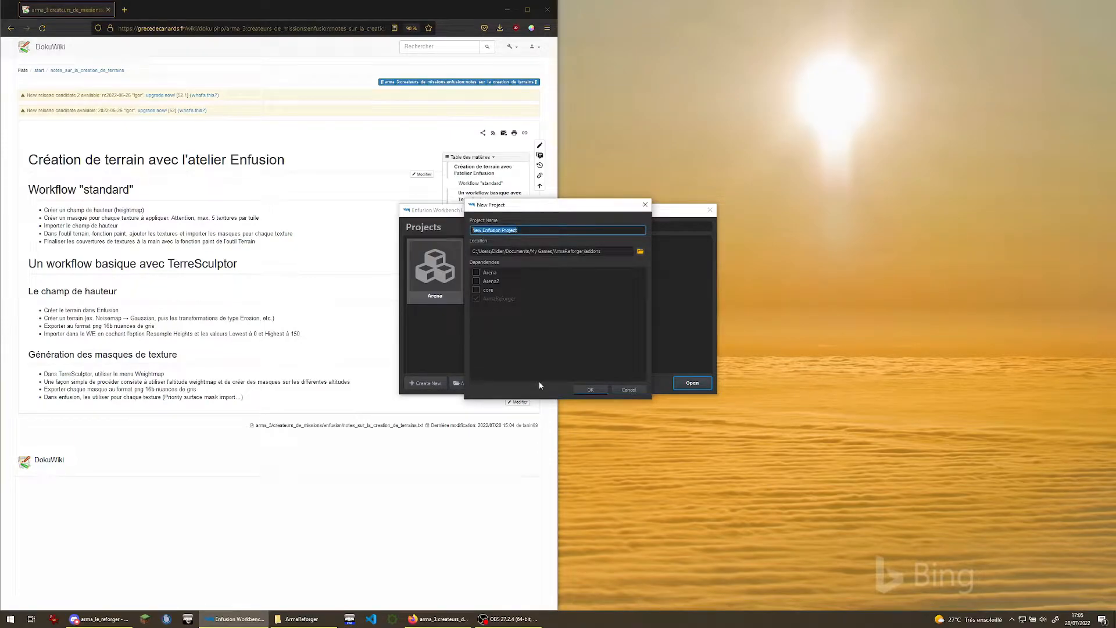
type("Fairish")
left_click(589, 390)
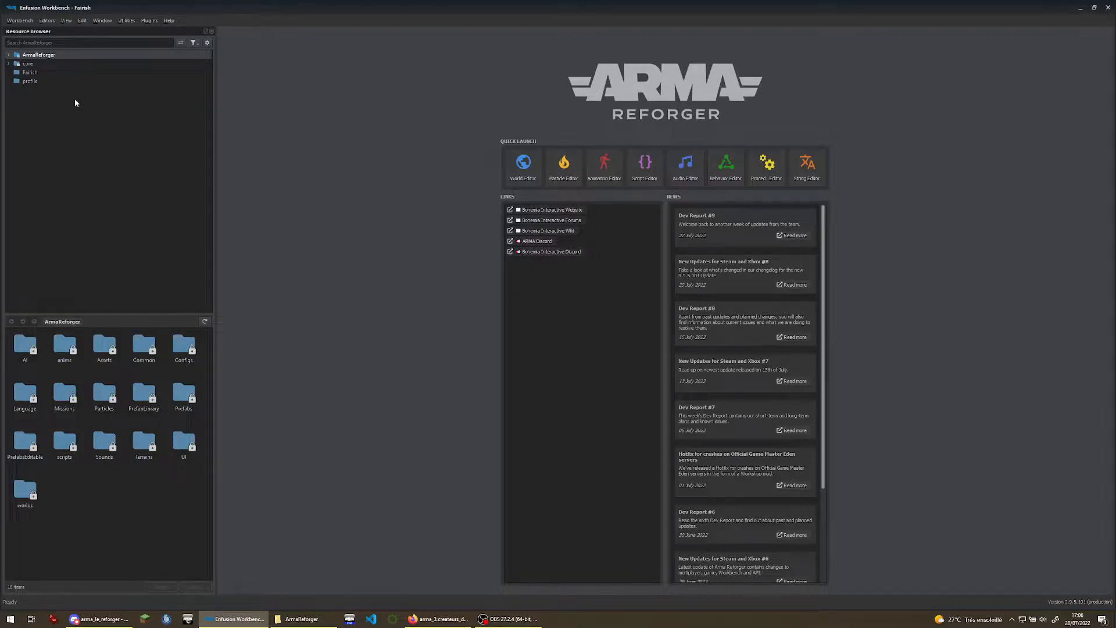
Switch to File Explorer, open the Fairish folder inside addons, and create a folder named worlds there.
left_click(30, 73)
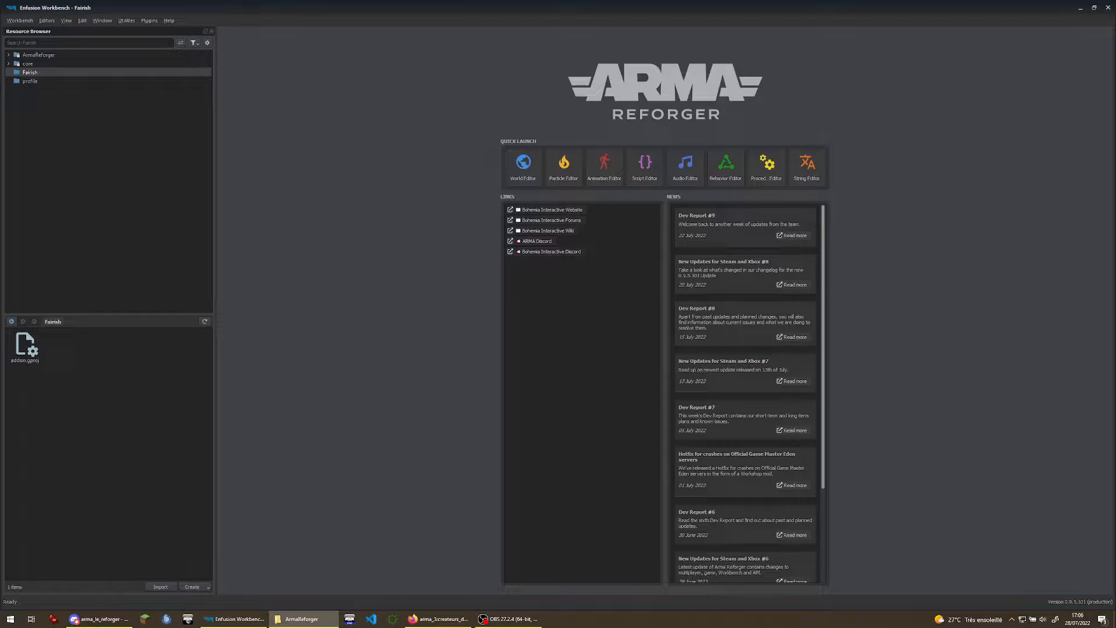
left_click(302, 618)
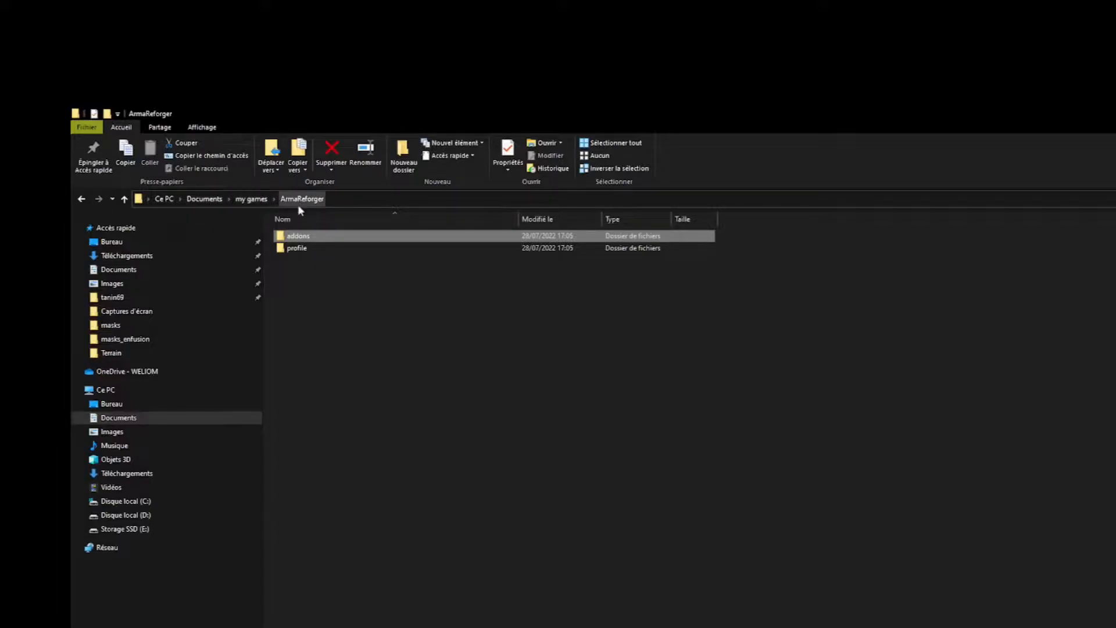
double_click(299, 237)
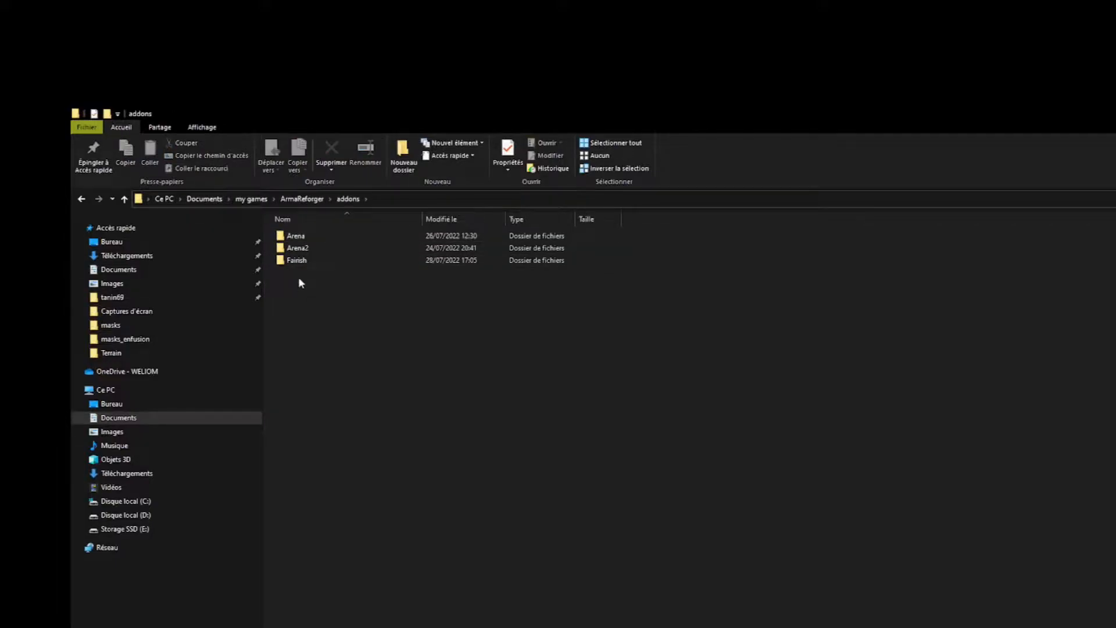
double_click(298, 260)
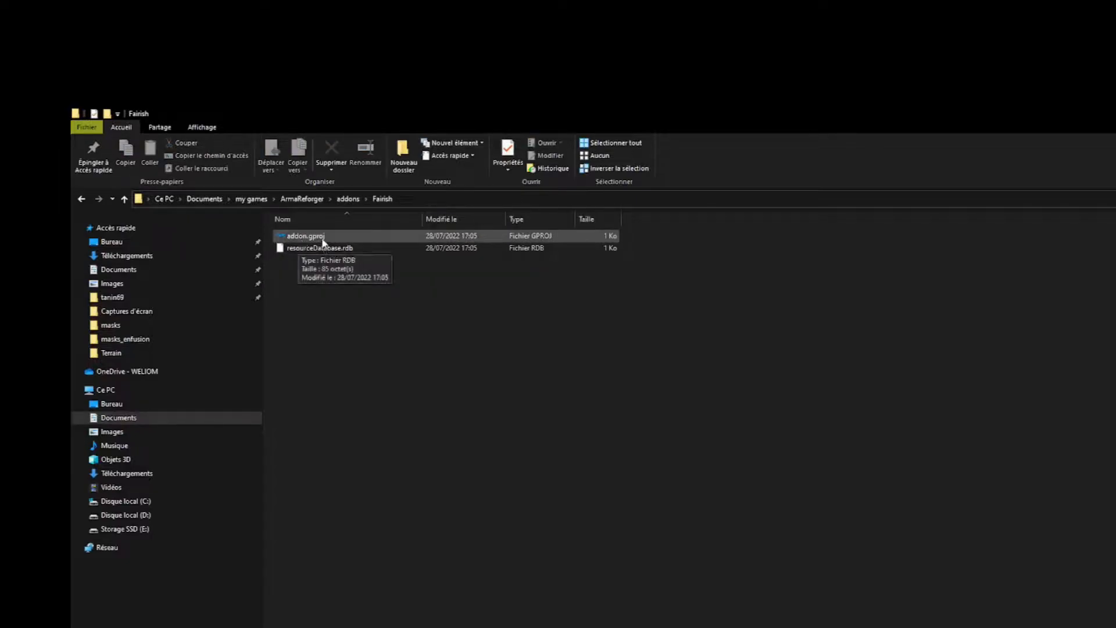
right_click(328, 325)
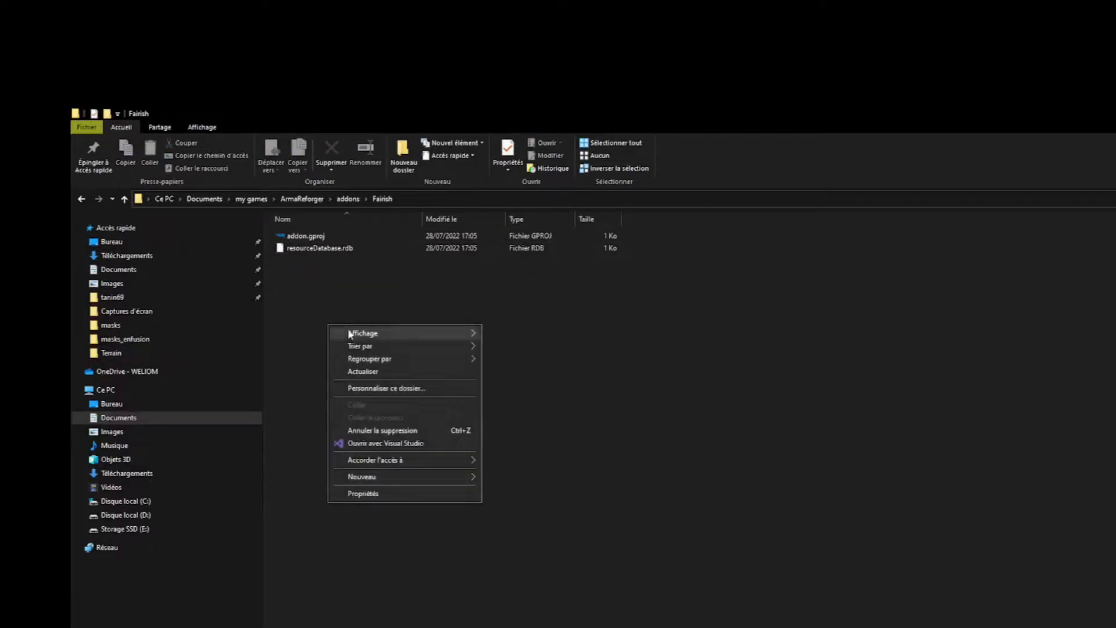
mouse_move(375, 477)
left_click(503, 477)
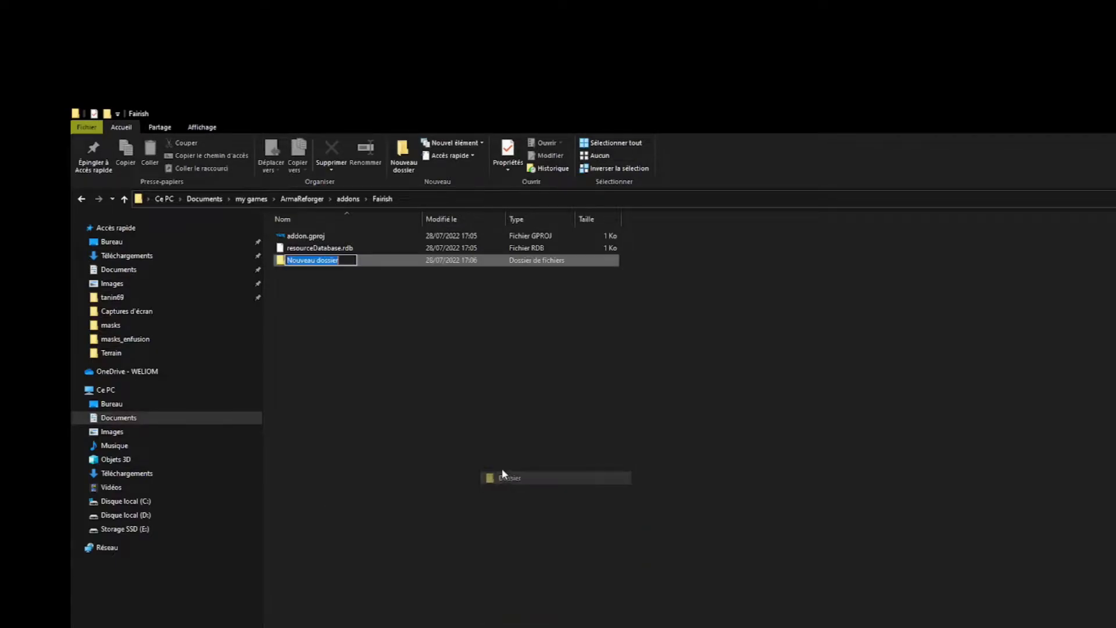
type("worlds")
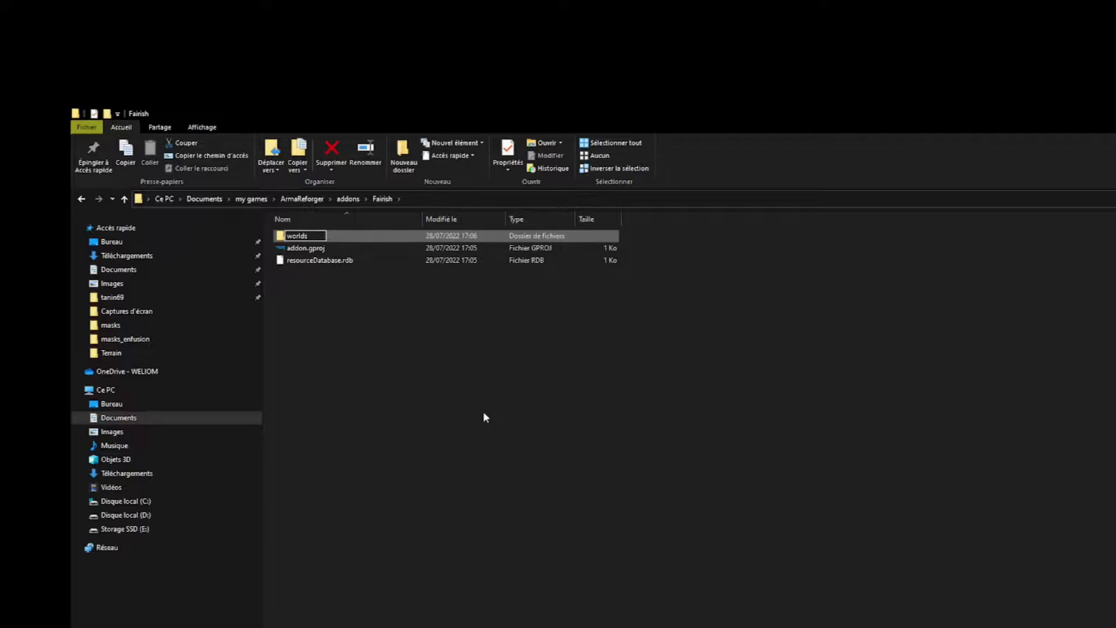
key("Return")
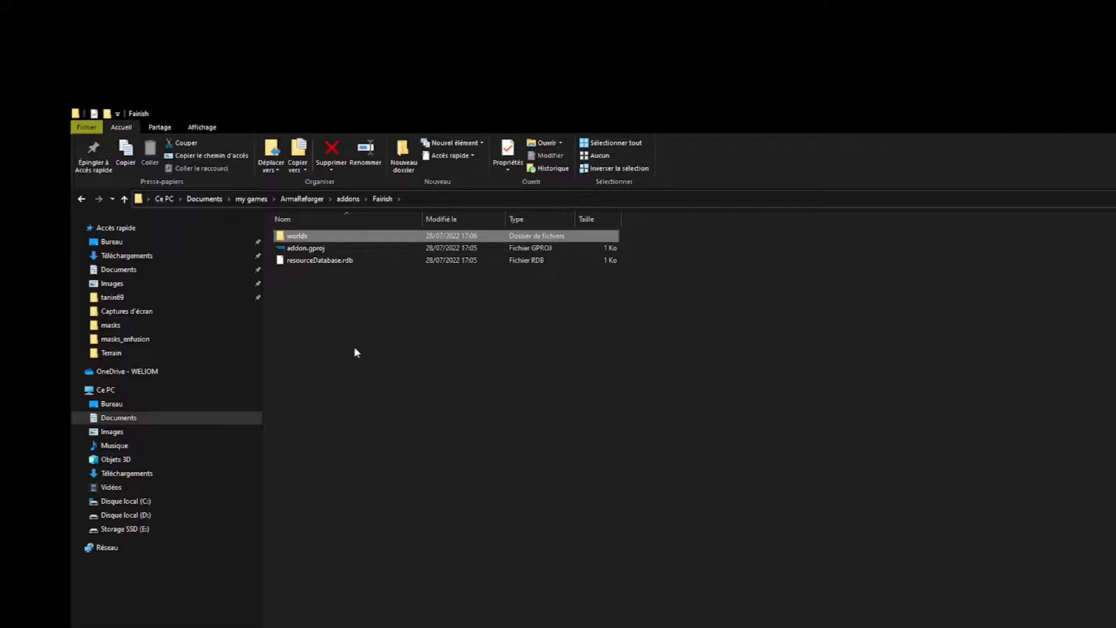
Create a second folder named Terrain in the Fairish project folder.
right_click(330, 317)
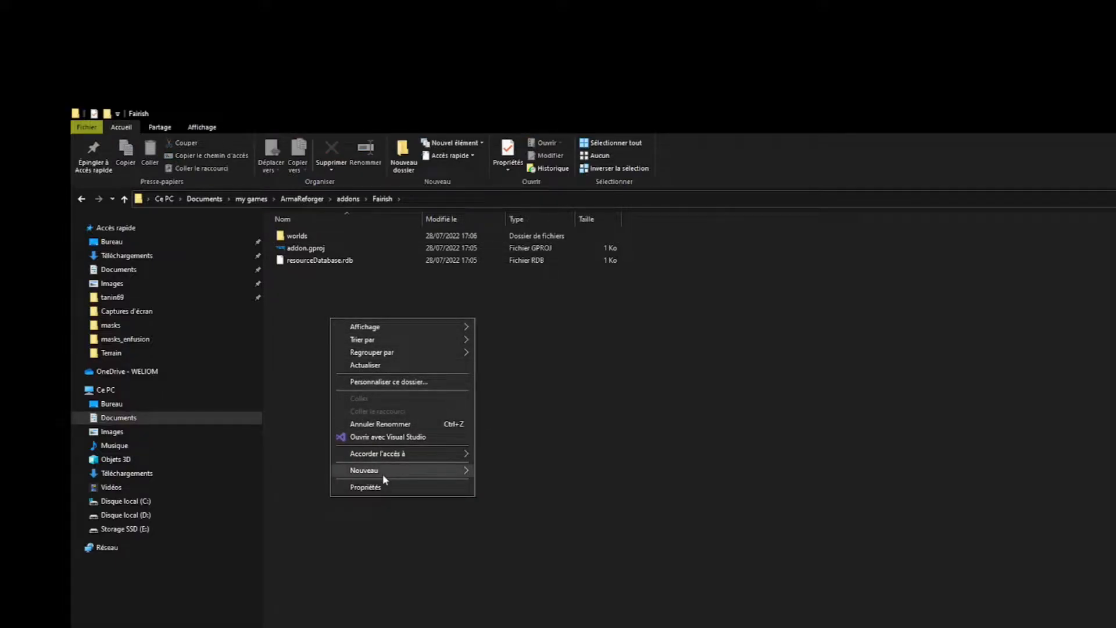
mouse_move(382, 473)
left_click(491, 471)
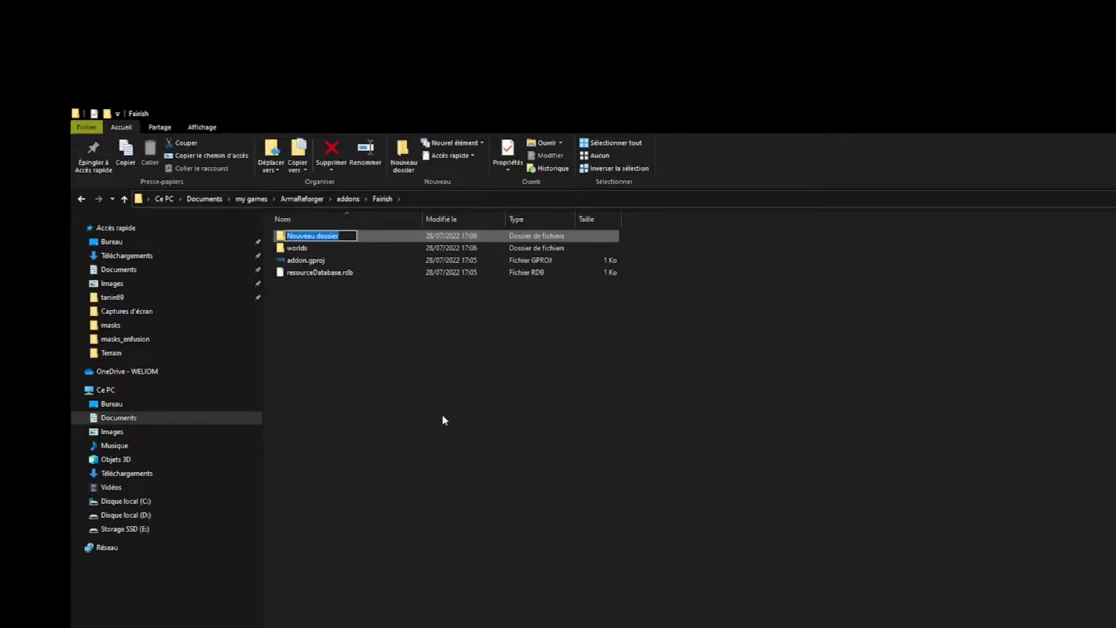
type("Terrain")
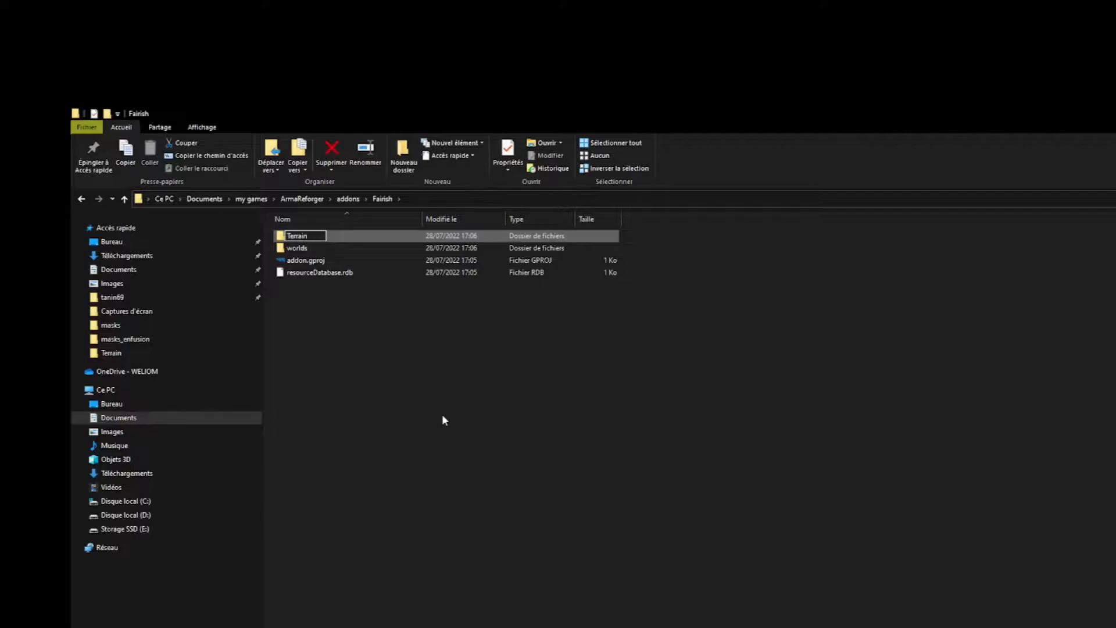
key("Return")
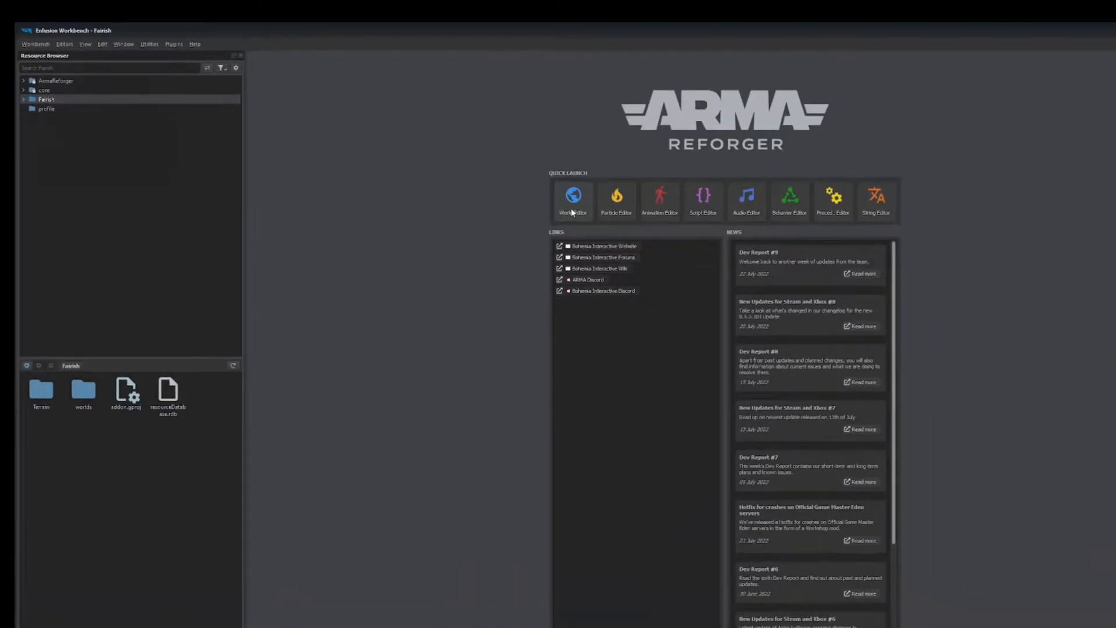
Switch to Enfusion Workbench, launch the World Editor, and display the object properties of the default layer's world entity in a wider area.
left_click(572, 211)
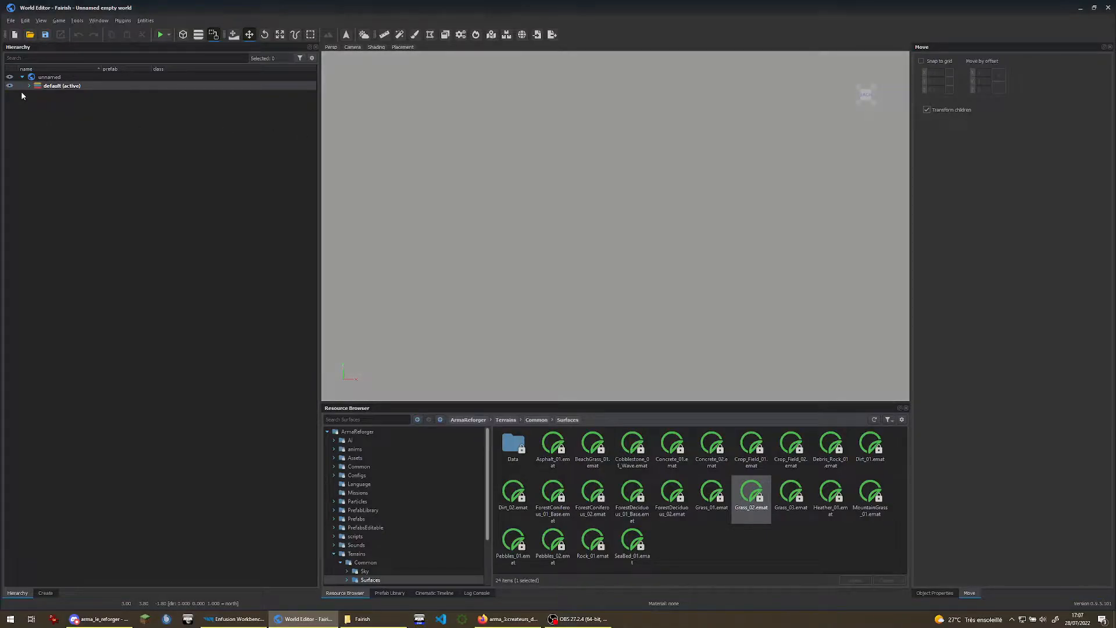
left_click(29, 85)
left_click(53, 96)
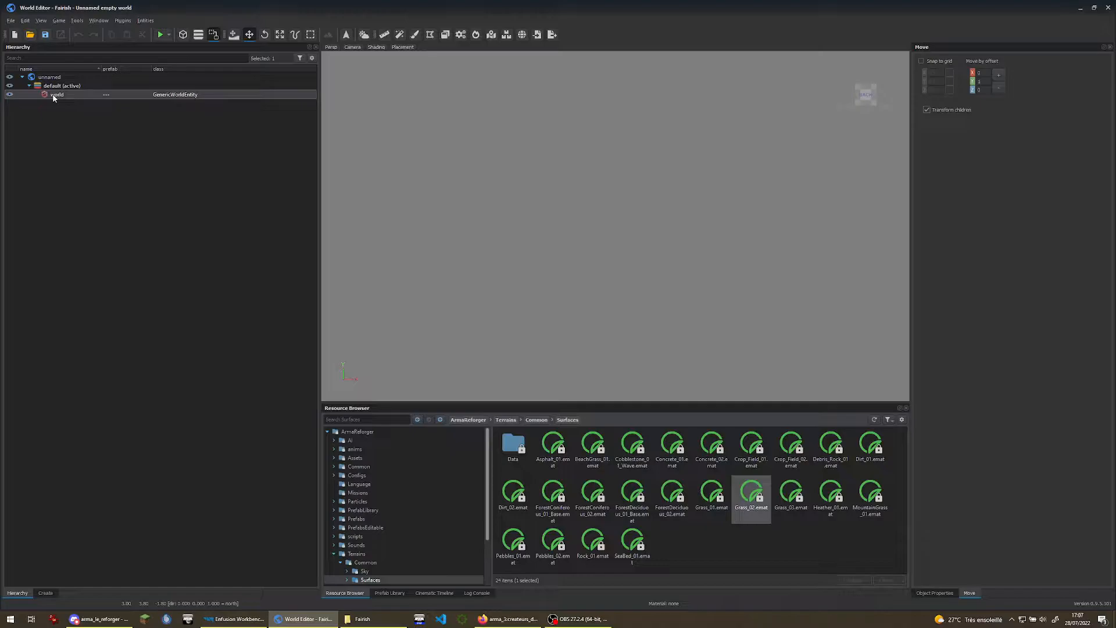
left_click(949, 593)
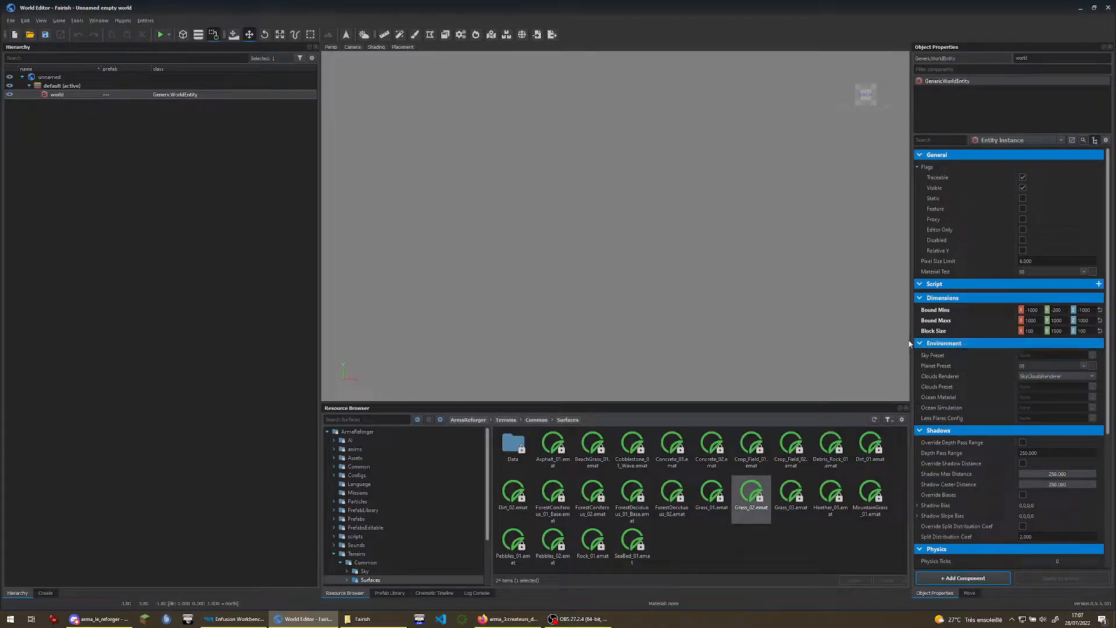
left_click_drag(910, 340, 780, 349)
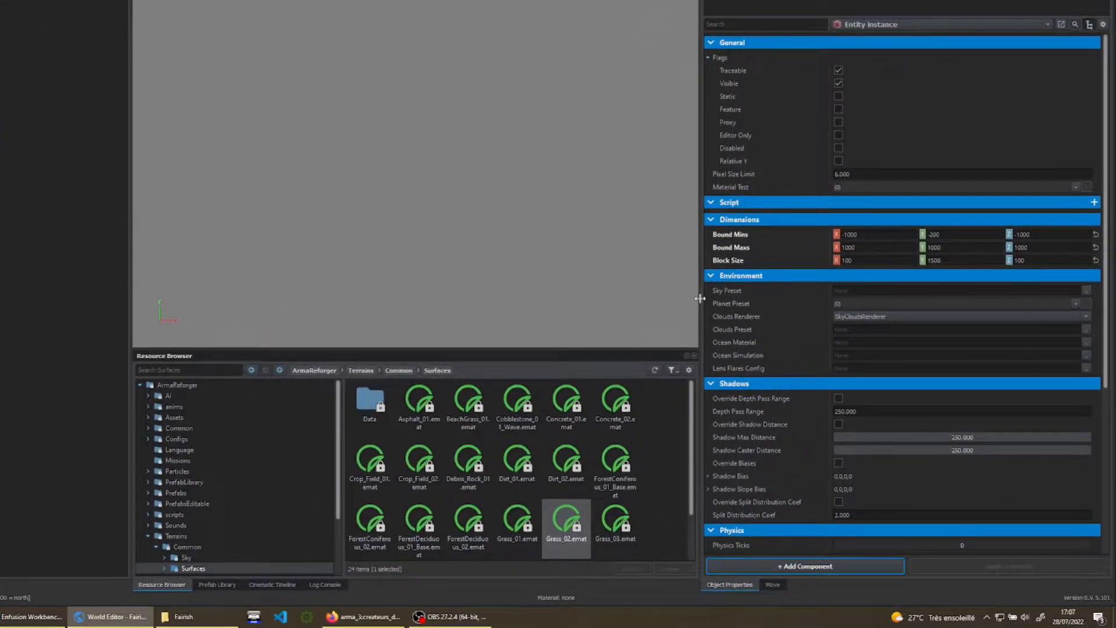
Set the world entity's Sky Preset to Atmosphere.emat.
left_click(1087, 292)
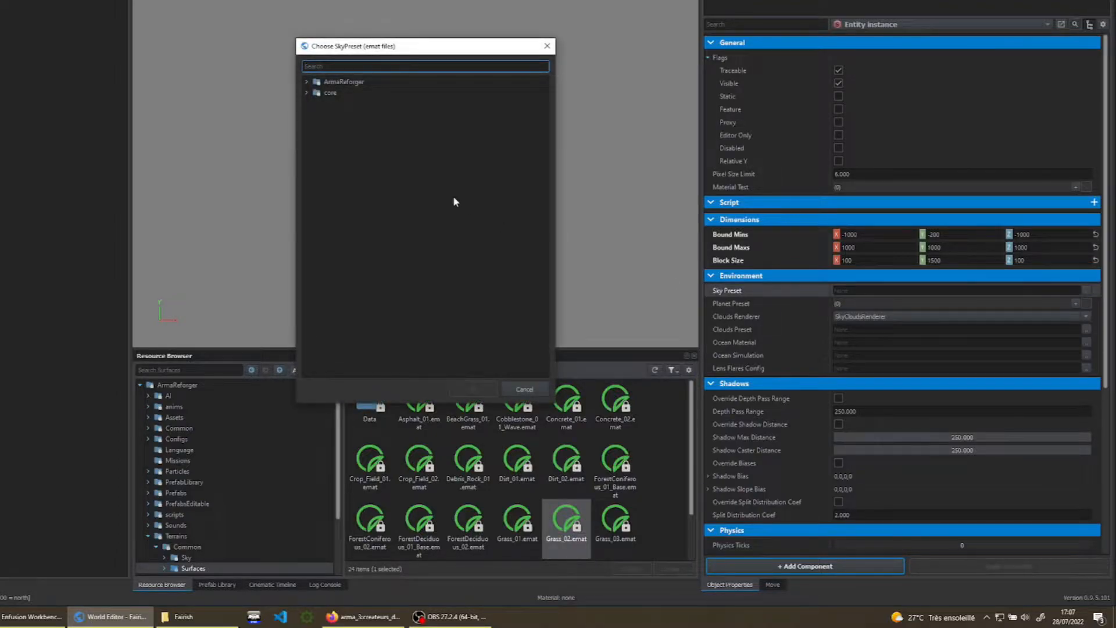
type("atmo")
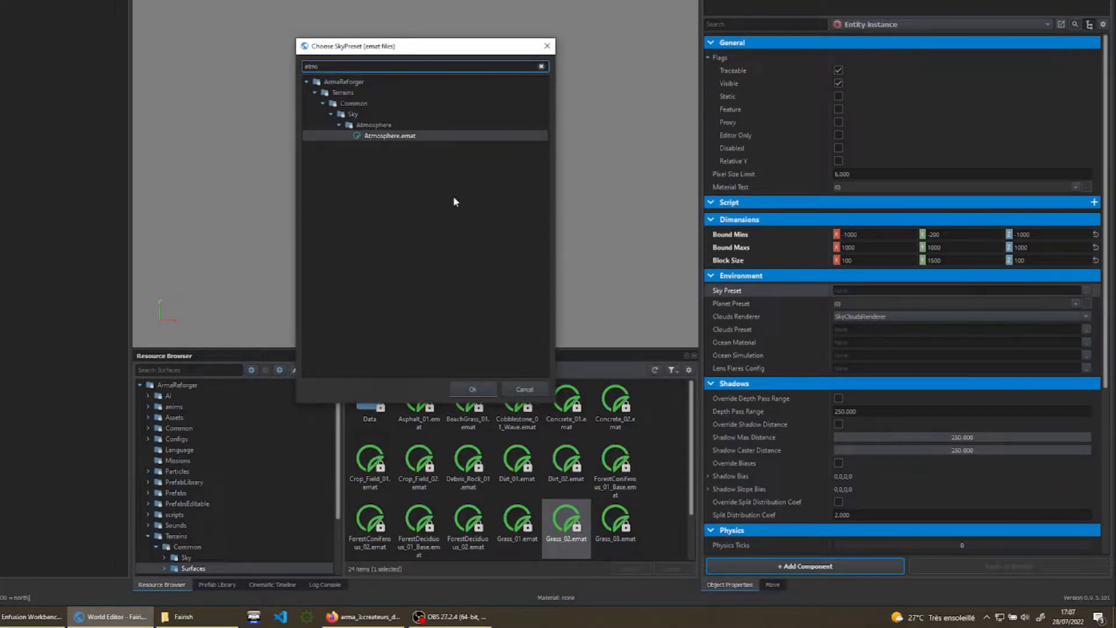
left_click(400, 138)
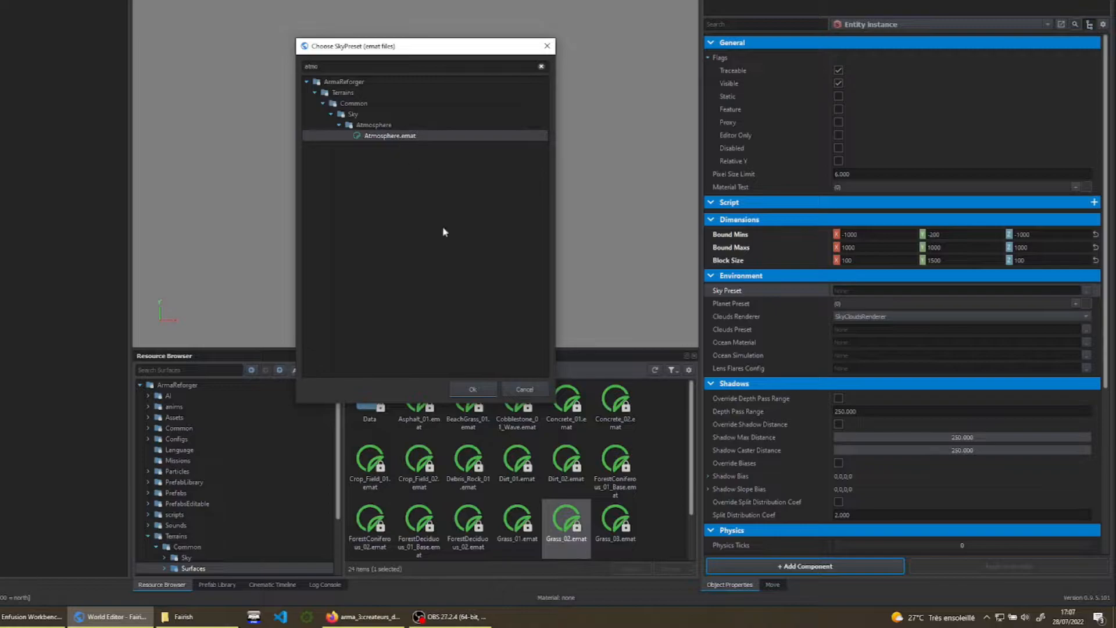
left_click(471, 389)
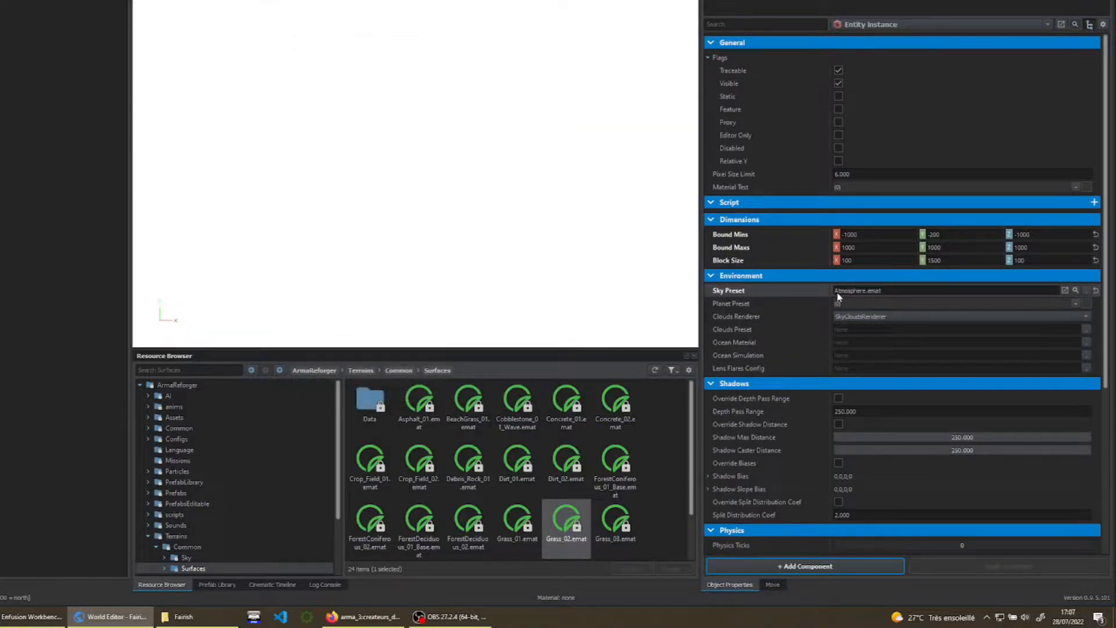
Add three Planet Preset entries to the world entity and assign Sun_01.emat to entry 0.
left_click(1075, 303)
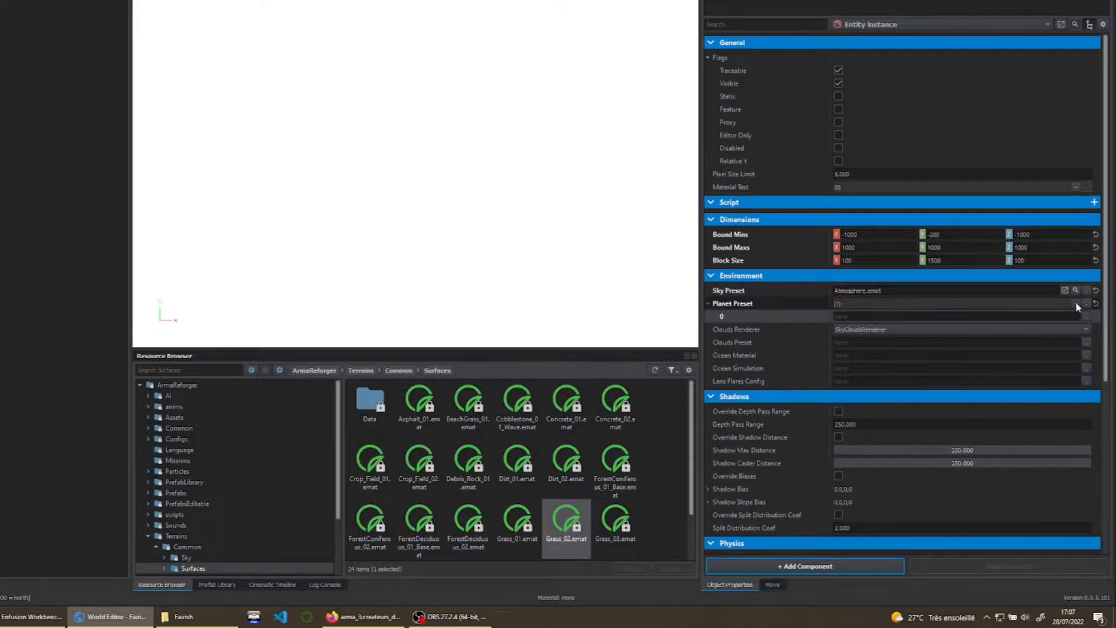
left_click(1075, 303)
left_click(1075, 303)
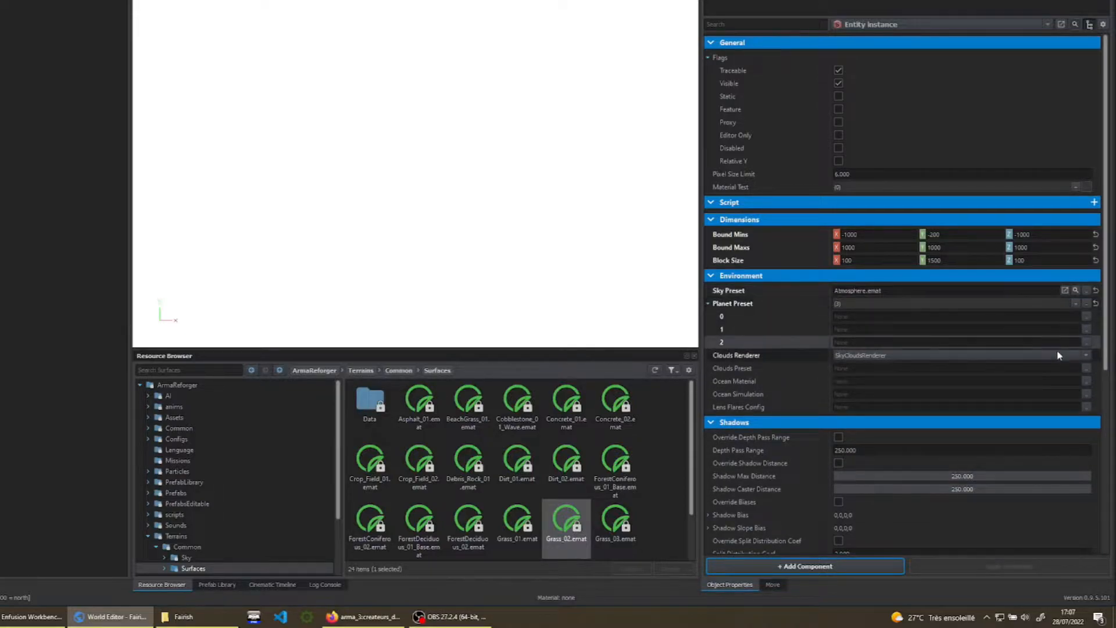
left_click(1086, 316)
type("sun")
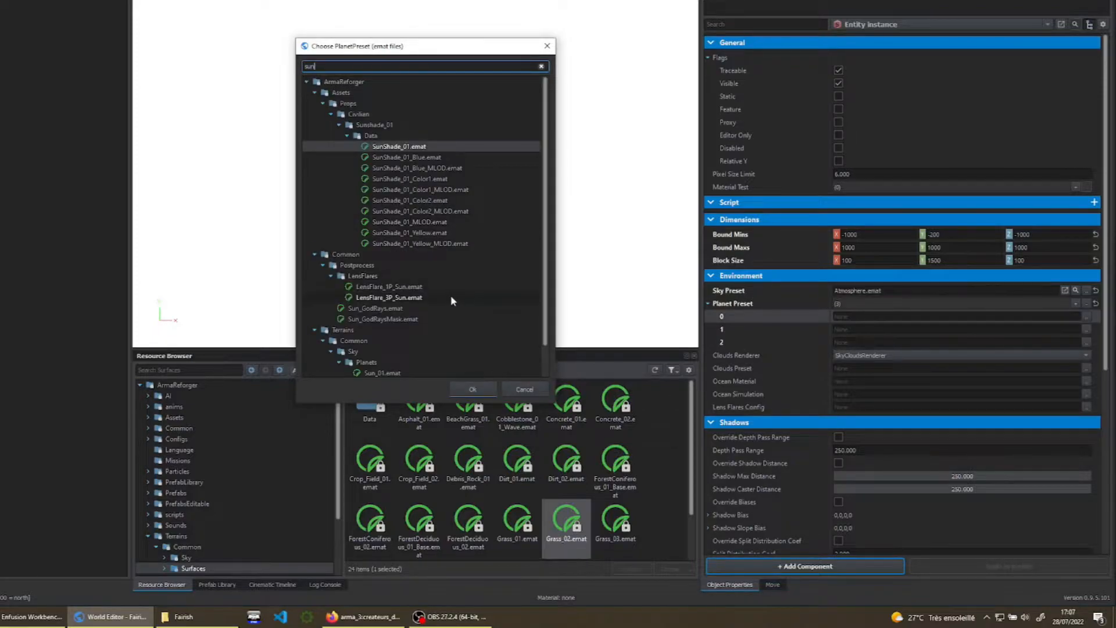
scroll(451, 294, "down", 1)
left_click(386, 343)
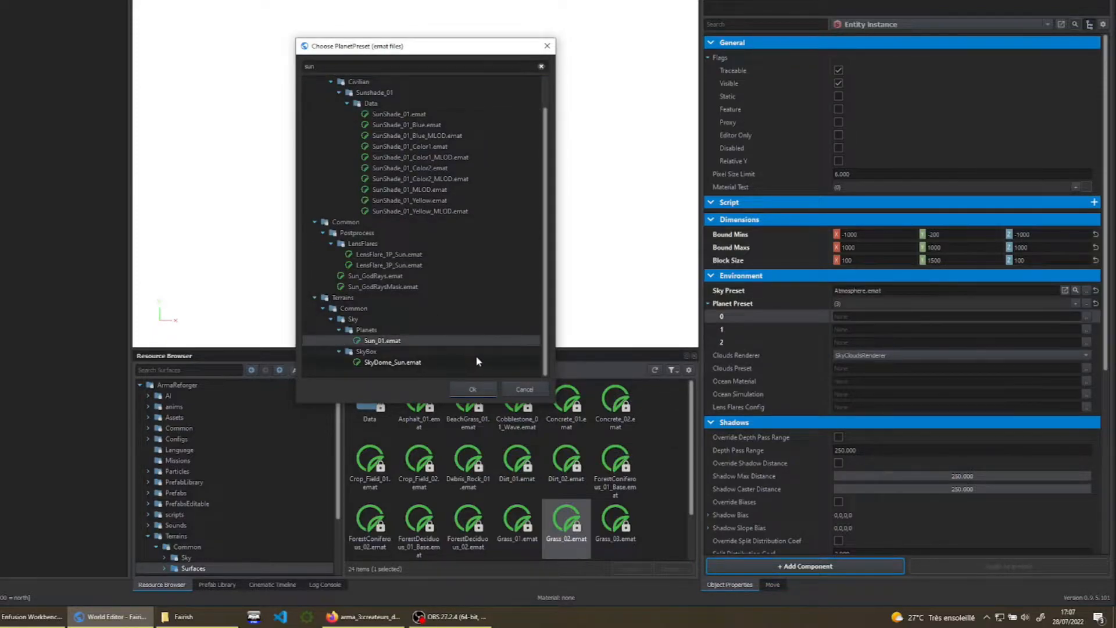
left_click(473, 389)
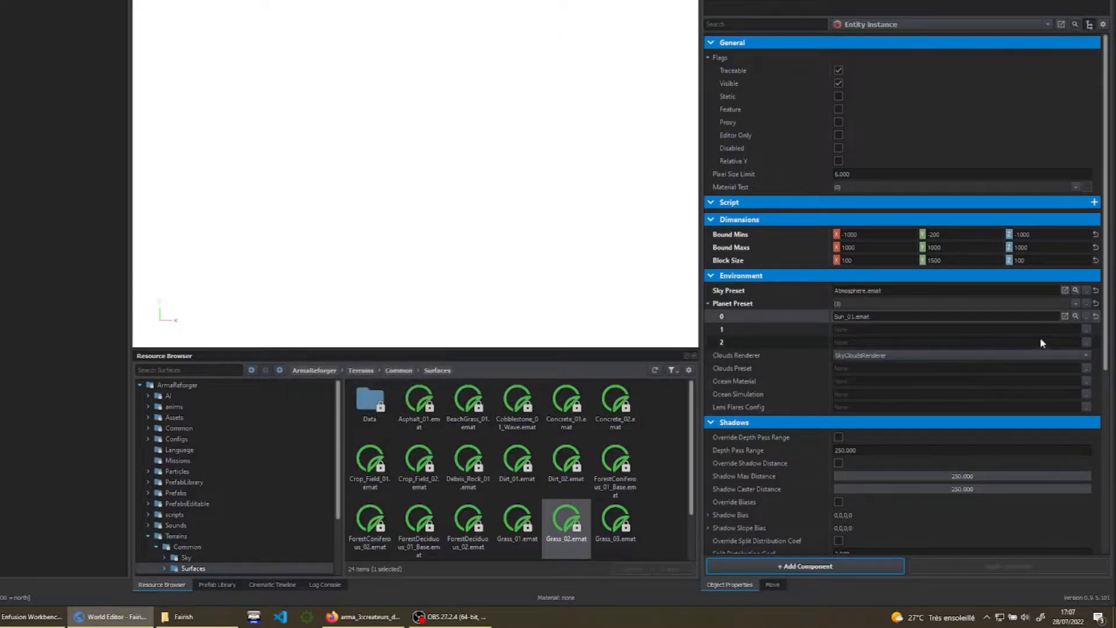
Assign Moon_01.emat to Planet Preset entry 1.
left_click(1086, 332)
left_click(1086, 330)
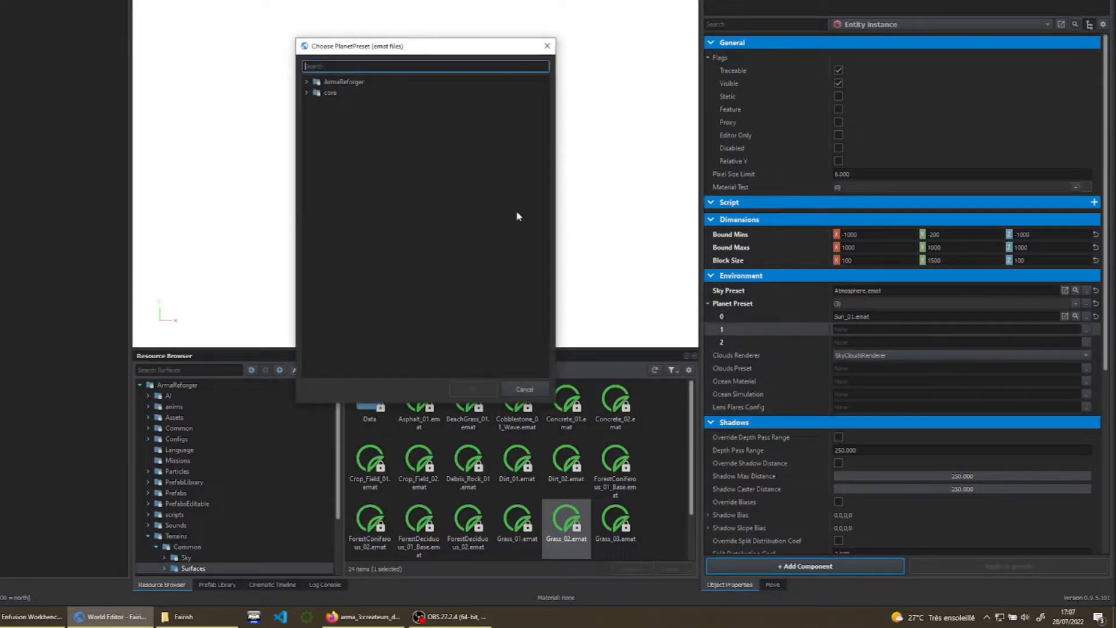
type("moon")
left_click(403, 191)
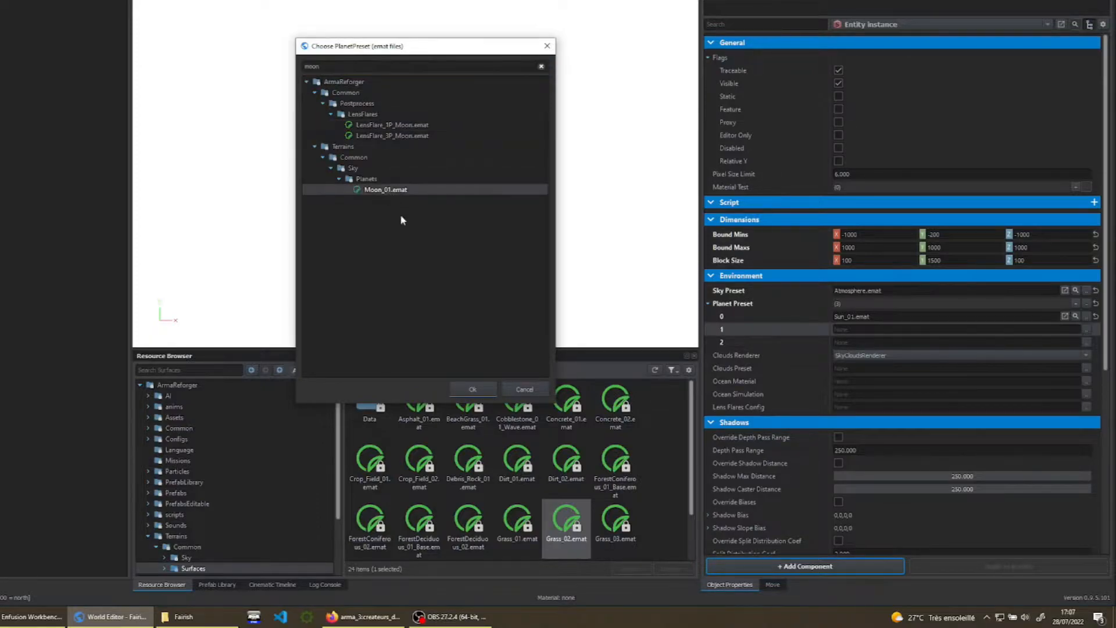
left_click(473, 389)
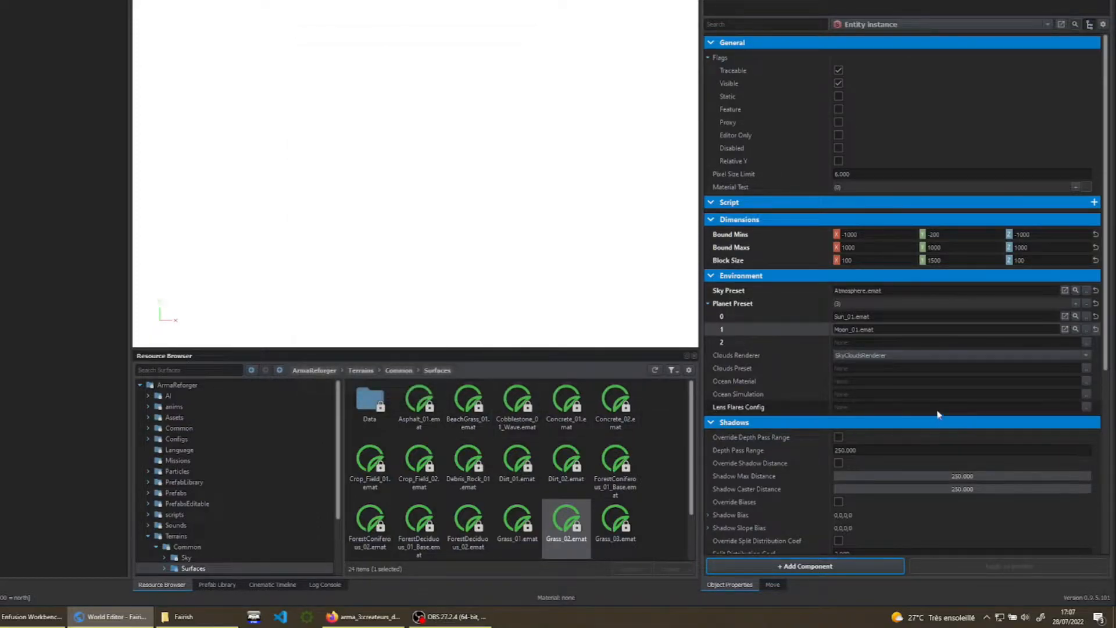
Assign Stars_01.emat to Planet Preset entry 2.
left_click(1086, 342)
type("sta")
left_click(385, 137)
left_click(489, 389)
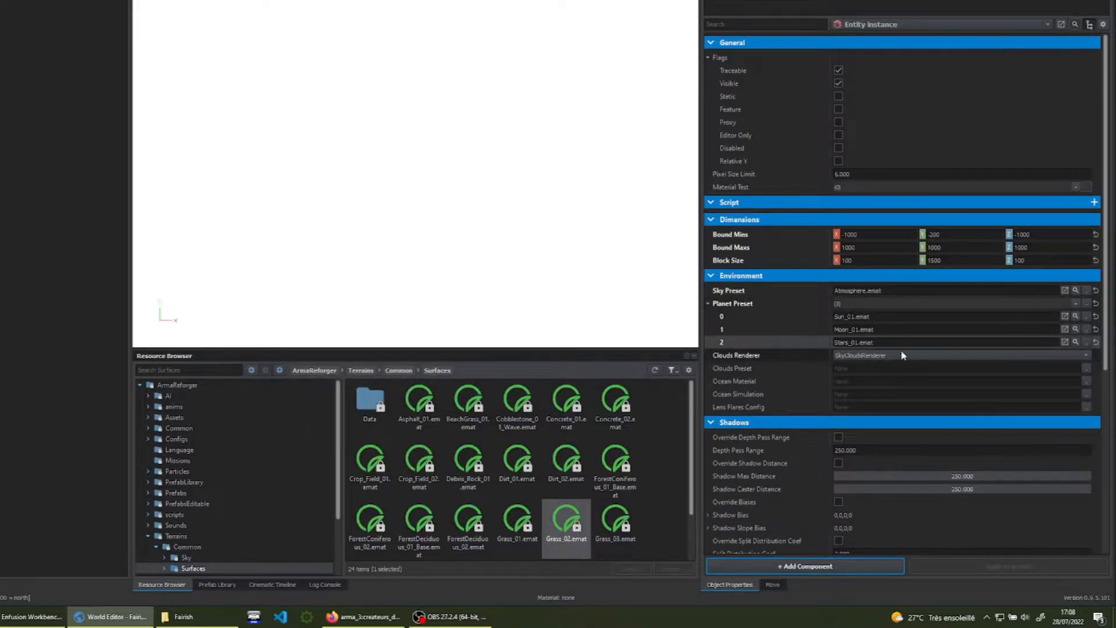
Set the world entity's Clouds Renderer to SkyVolCloudsRenderer and its Clouds Preset to Clouds_Volumetric.emat.
left_click(1086, 356)
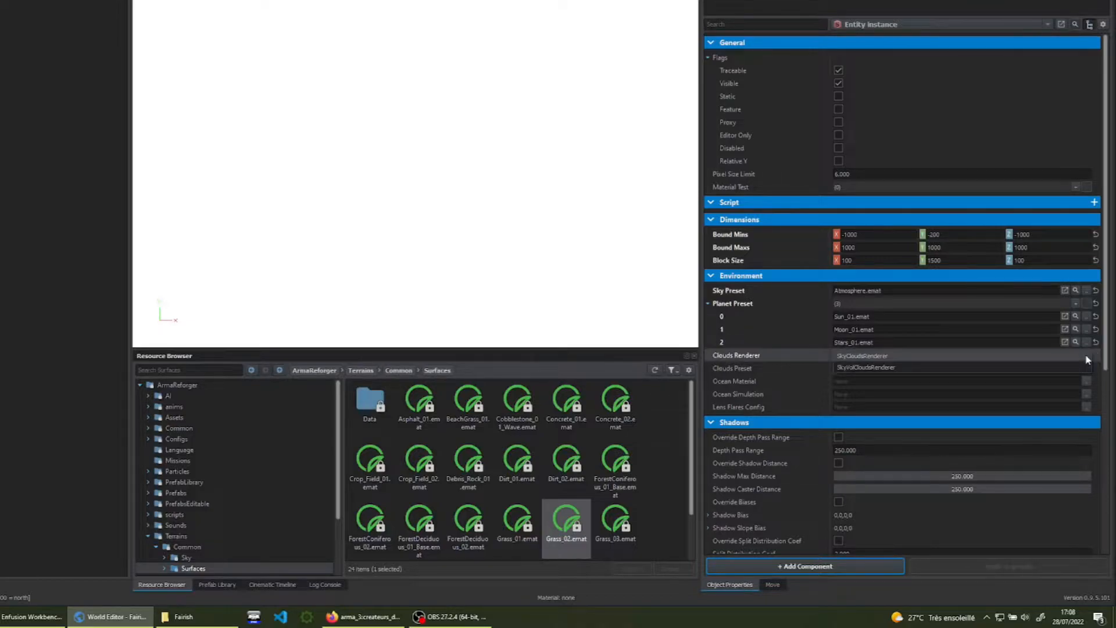
left_click(953, 367)
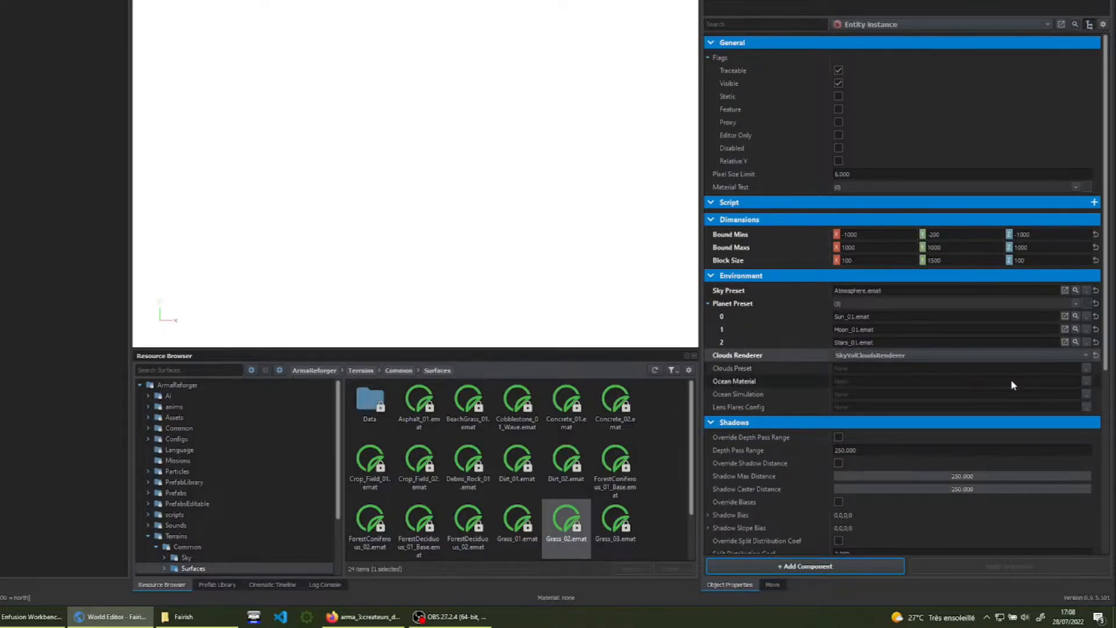
left_click(1086, 368)
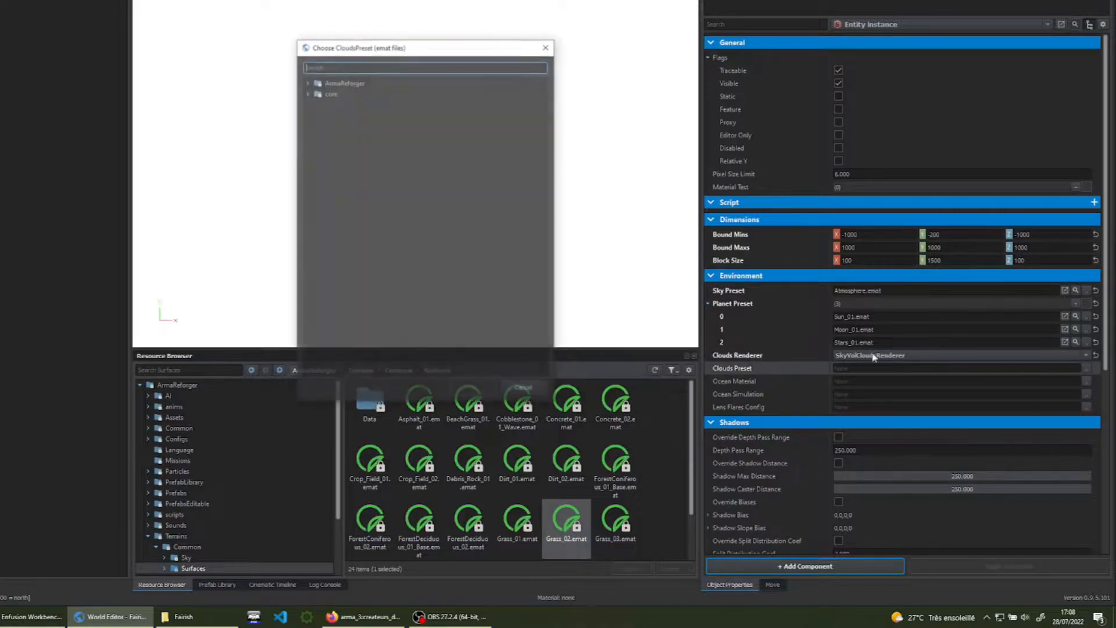
type("cloud")
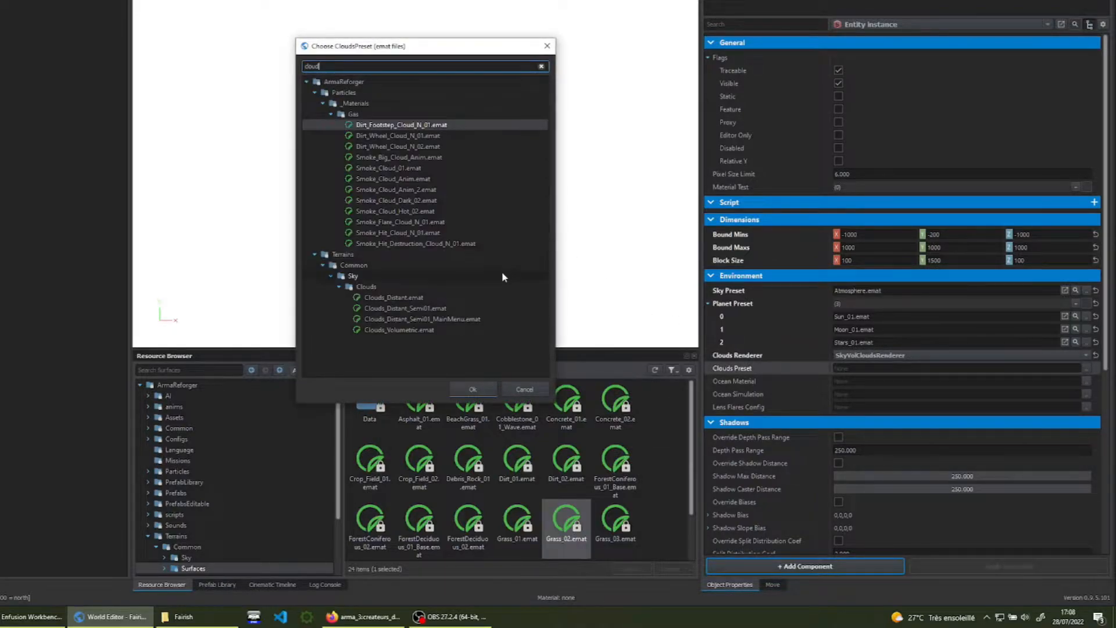
left_click(423, 331)
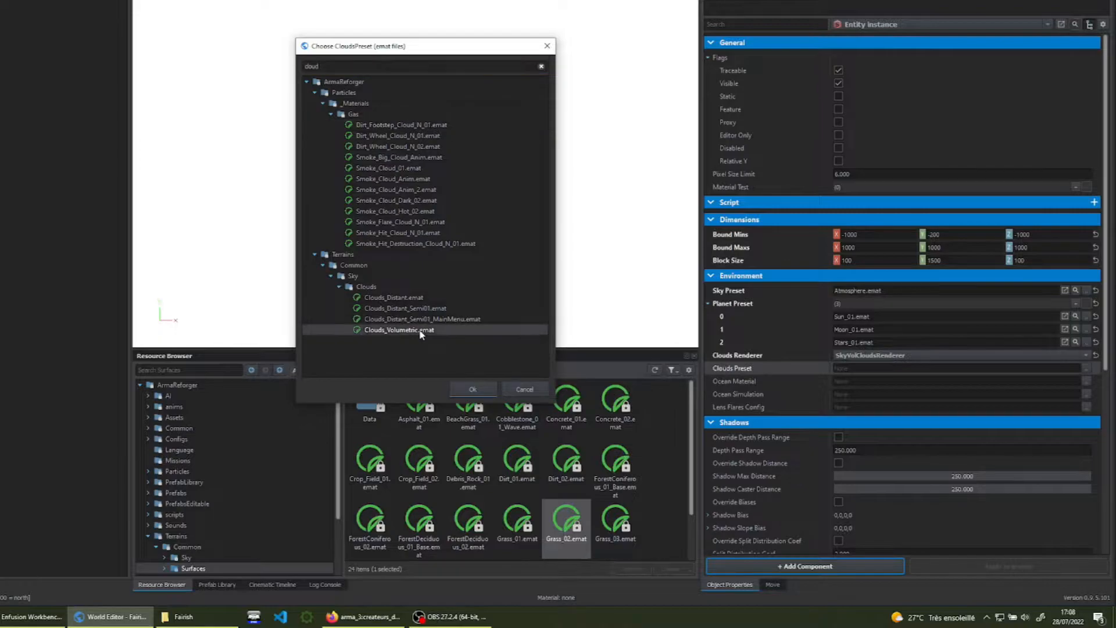
left_click(472, 390)
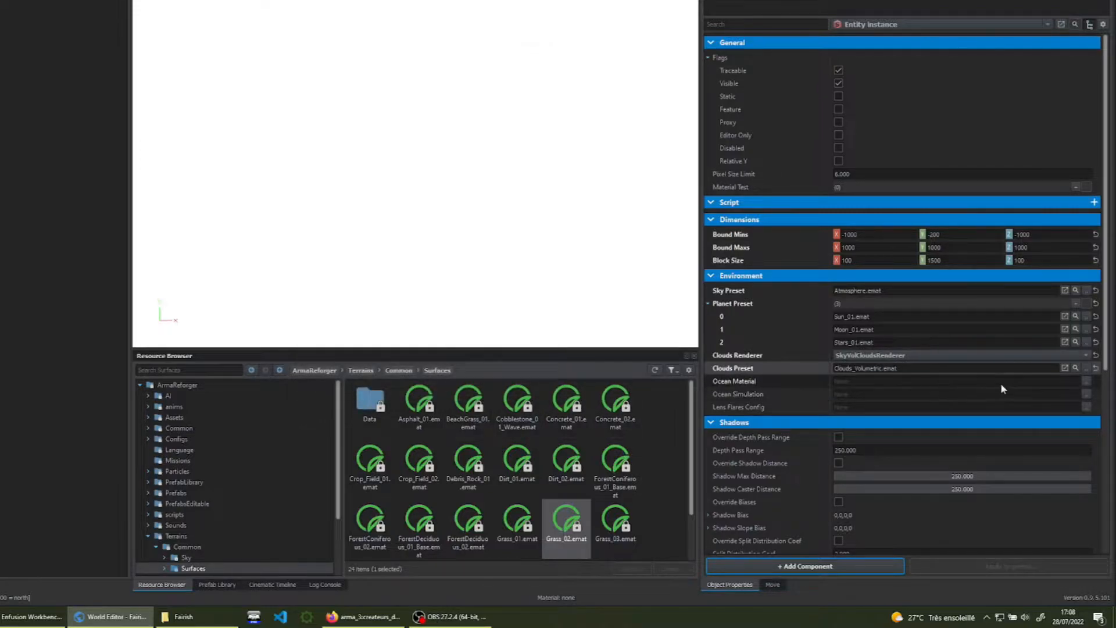
Assign ocean.emat from the common water materials as the world entity's Ocean Material.
scroll(976, 362, "down", 3)
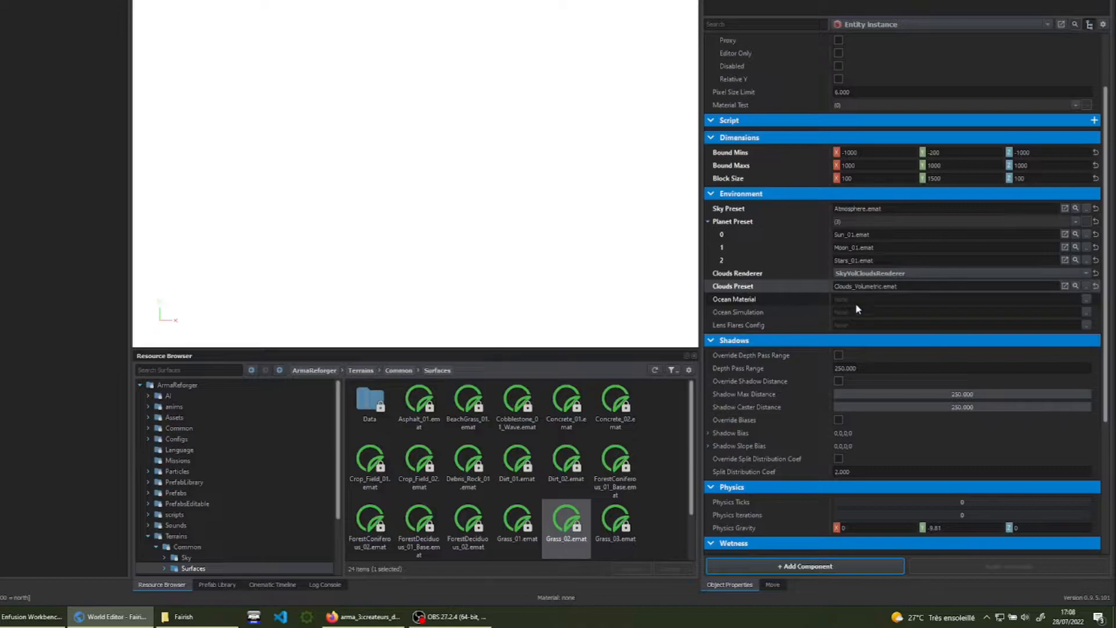
left_click(1087, 301)
left_click(394, 69)
type("ocean")
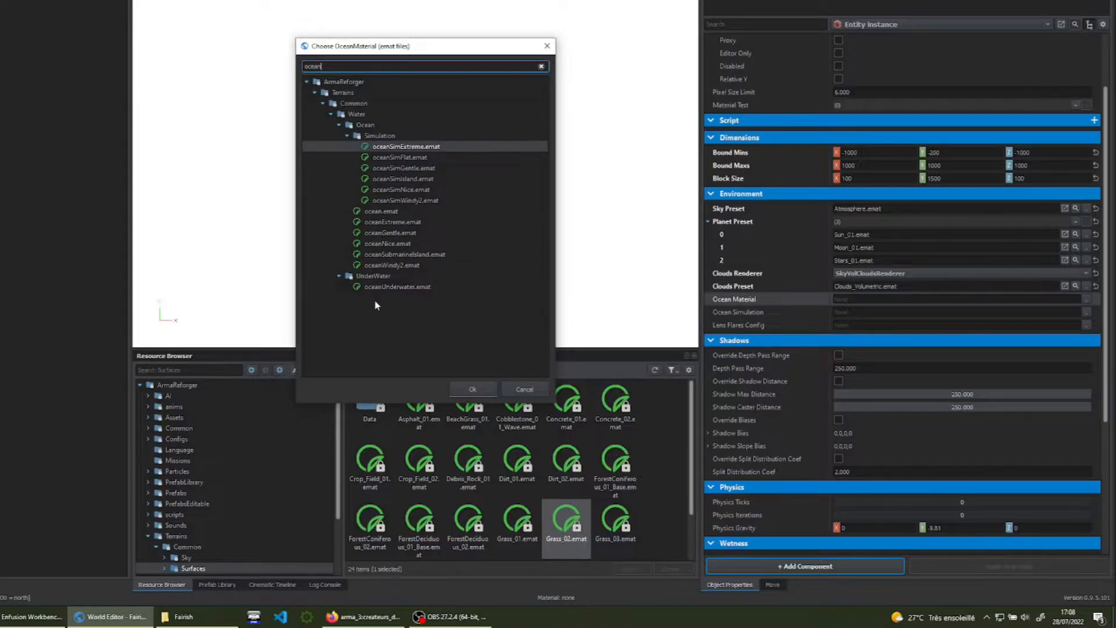
left_click(382, 212)
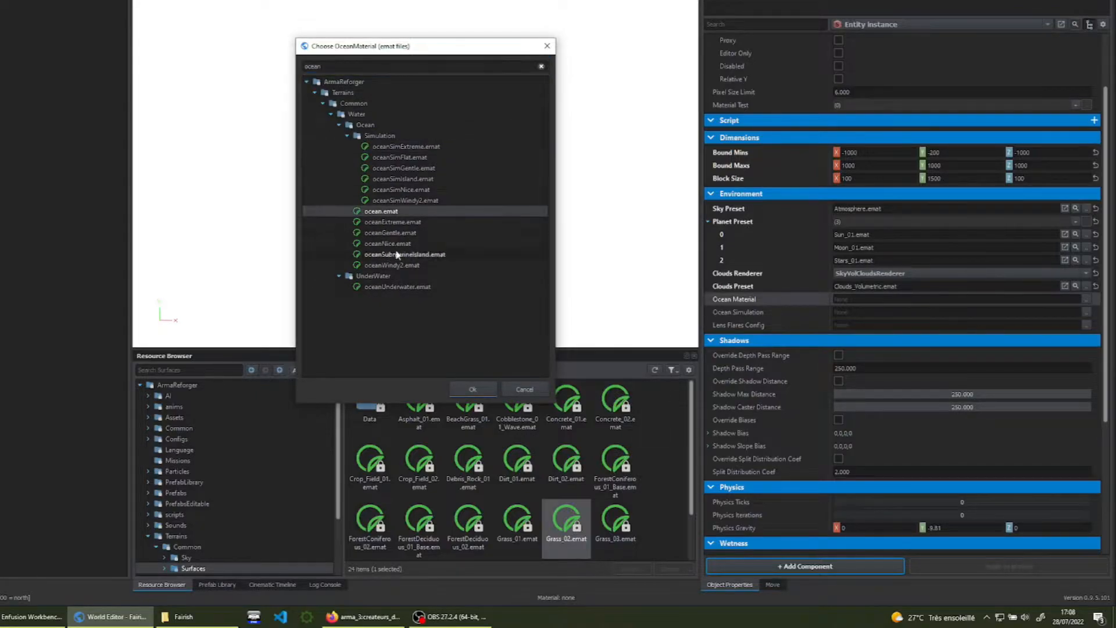
left_click(472, 390)
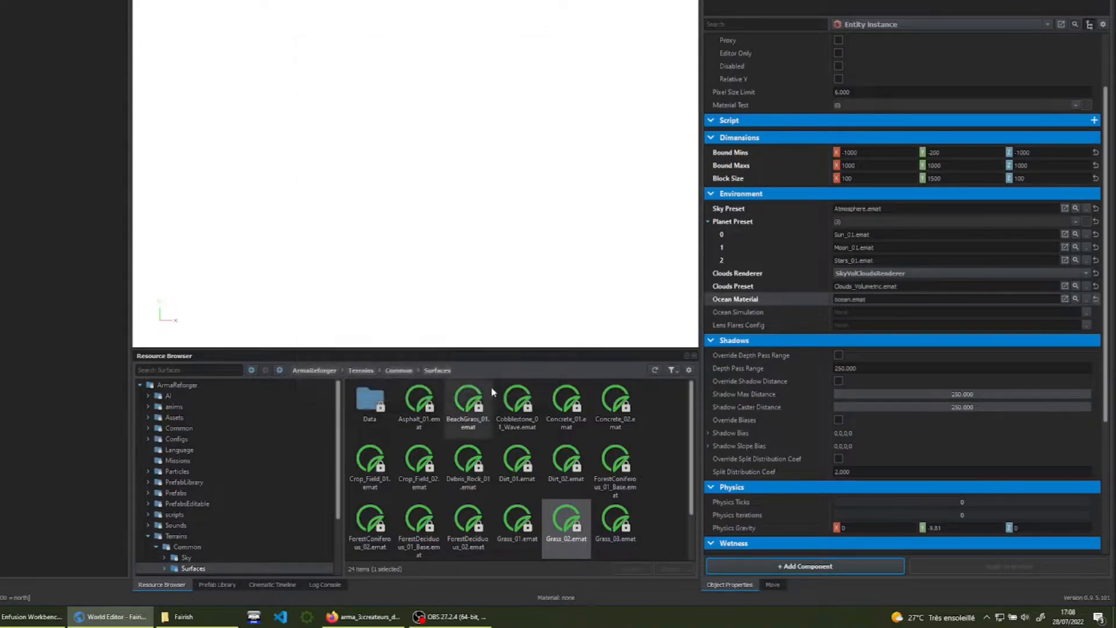
Set the world entity's Ocean Simulation to oceanSimIsland.emat.
left_click(1087, 313)
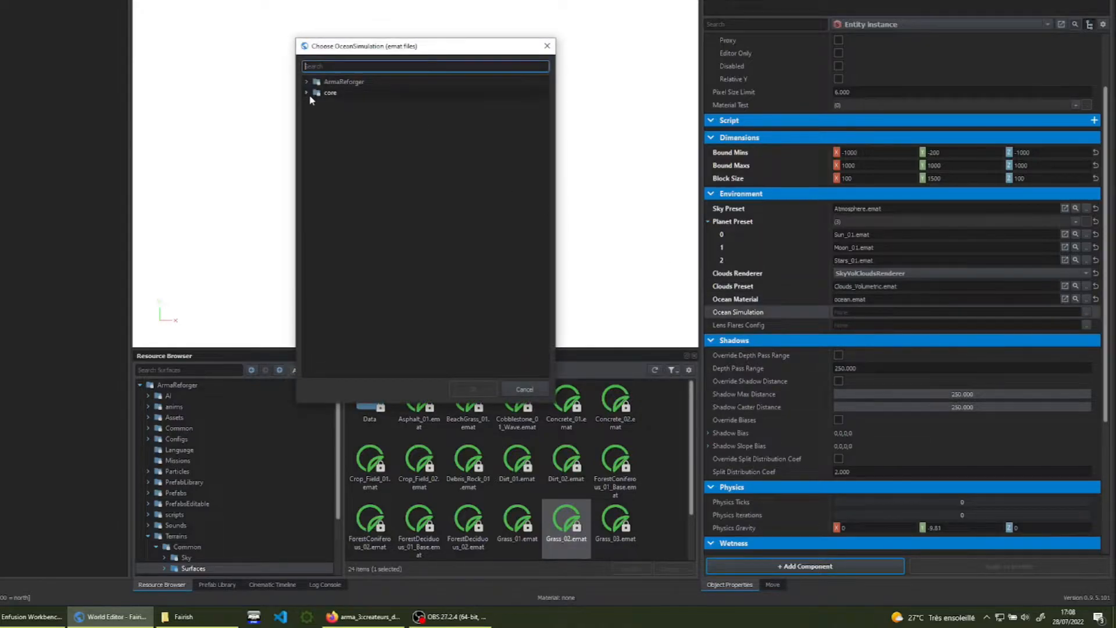
left_click(306, 93)
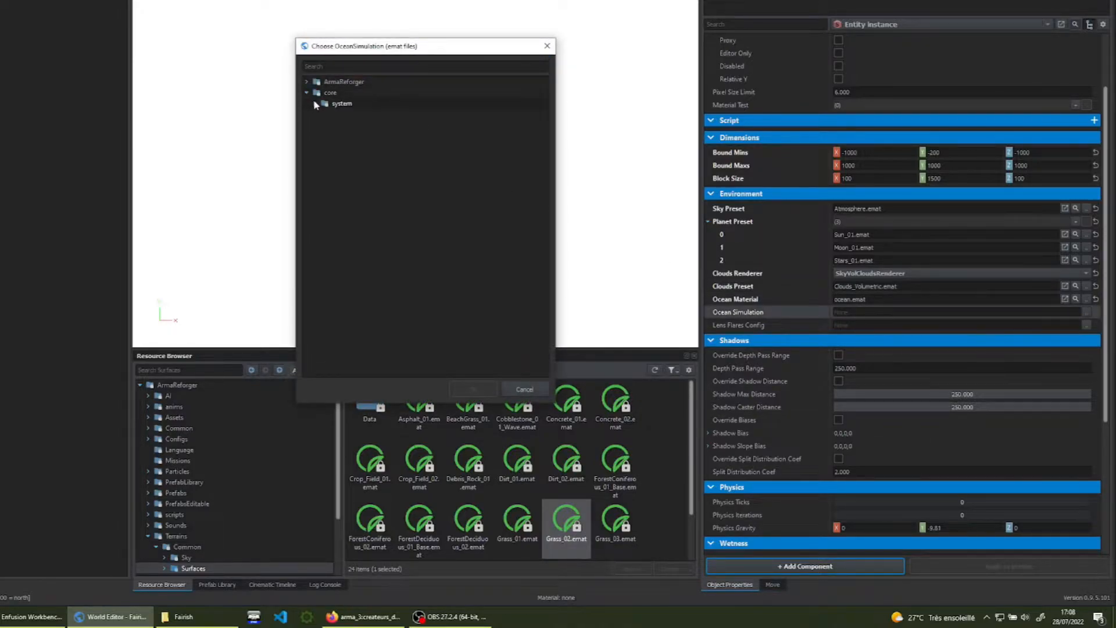
left_click(306, 92)
left_click(306, 82)
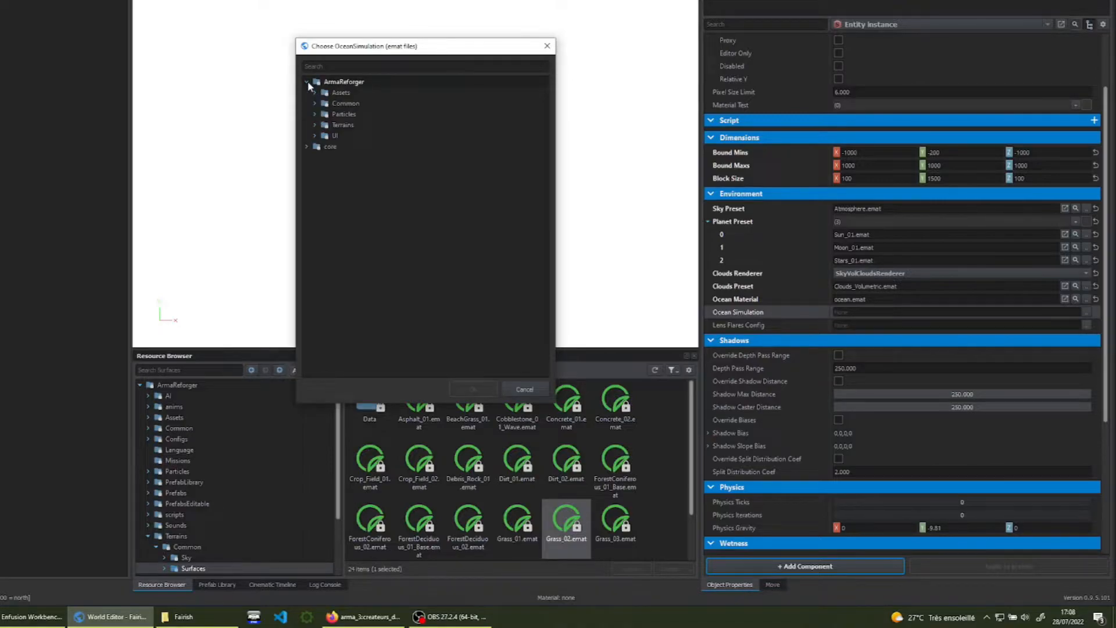
left_click(355, 65)
type("ocean")
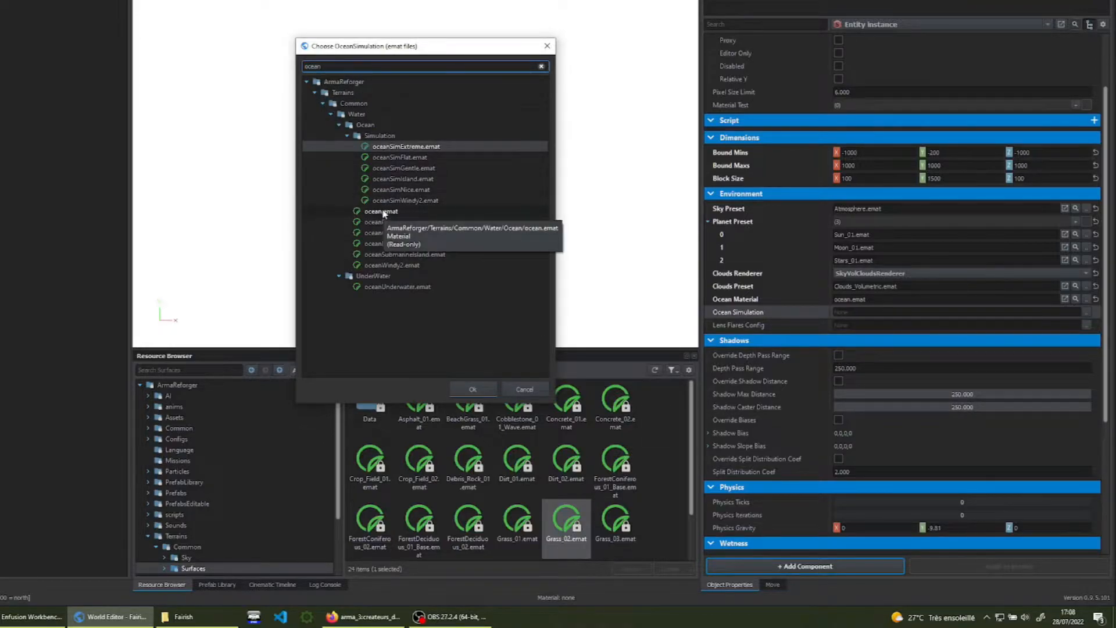
left_click(407, 179)
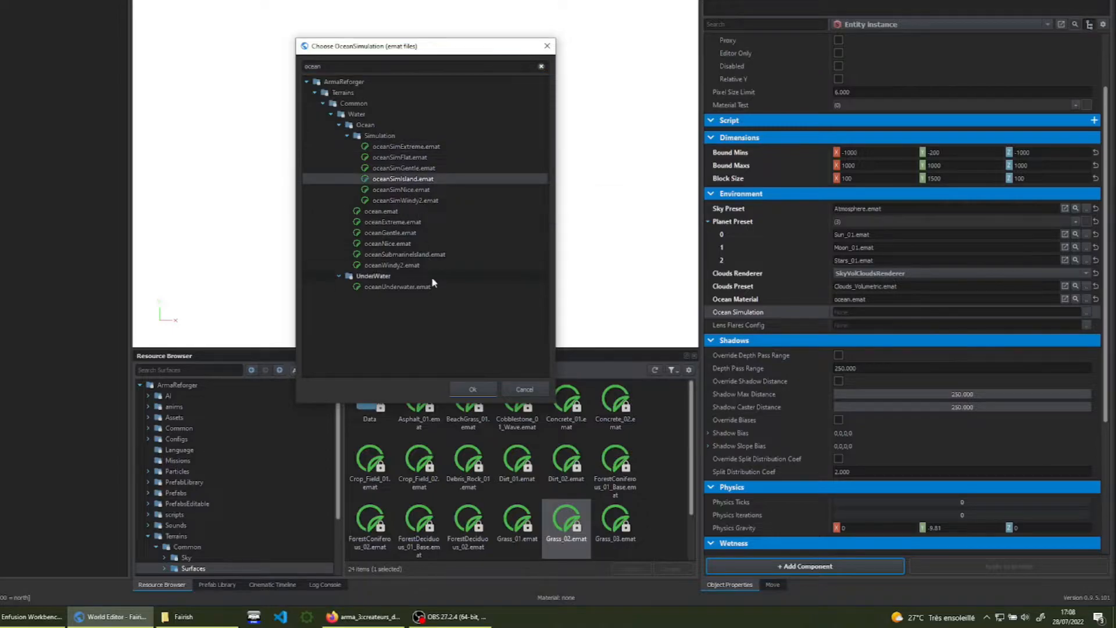
left_click(473, 390)
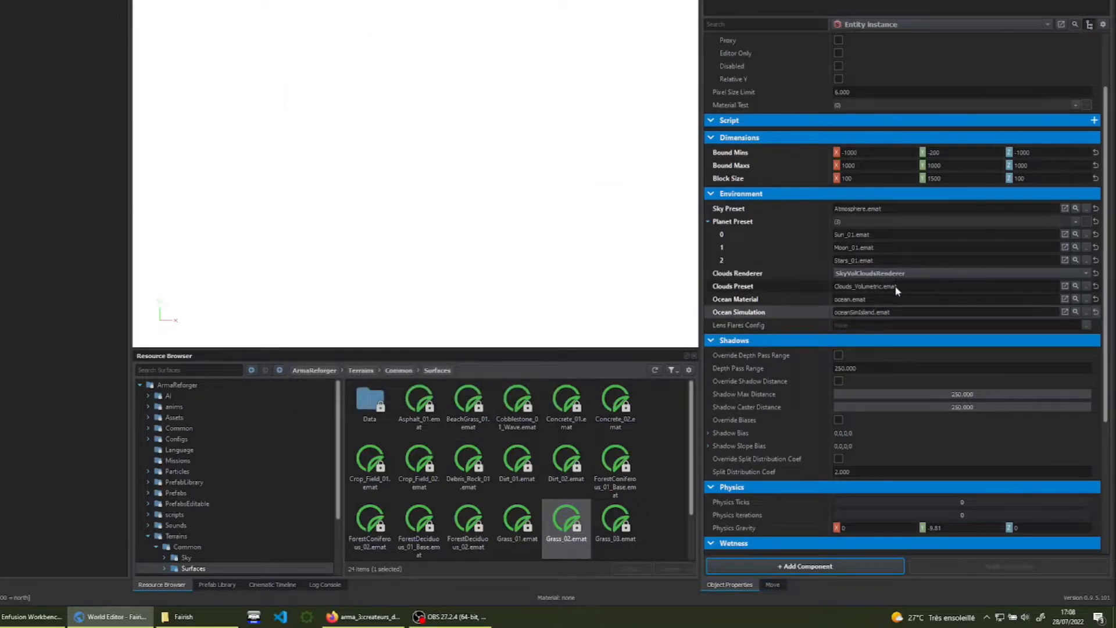
Save the world as terrain_0.ent in the worlds folder of the Fairish project.
scroll(971, 291, "down", 5)
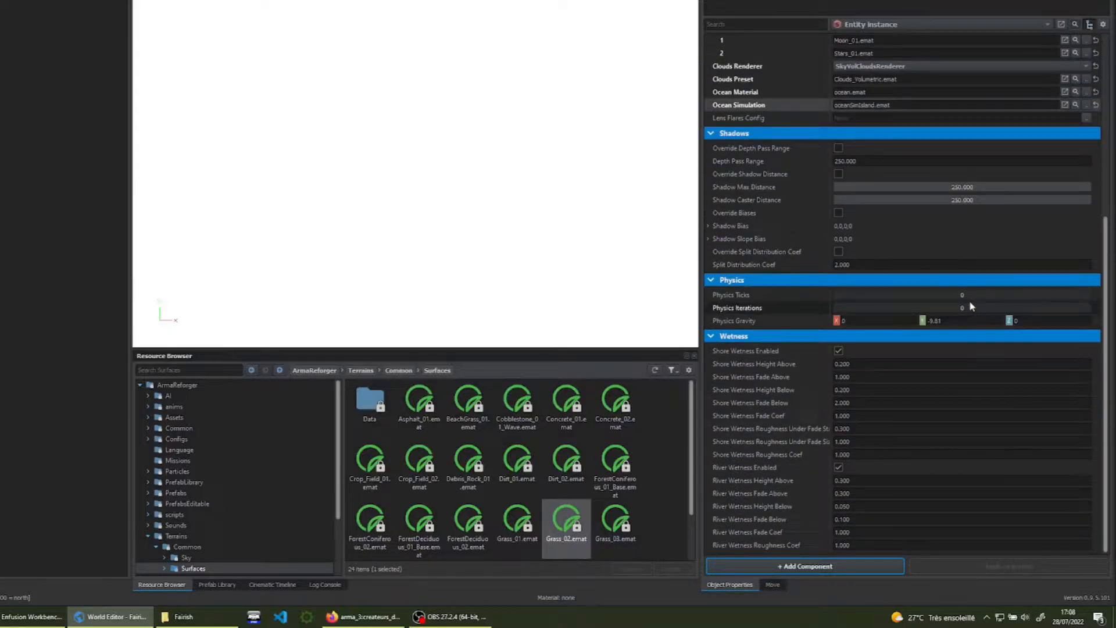
scroll(965, 302, "up", 7)
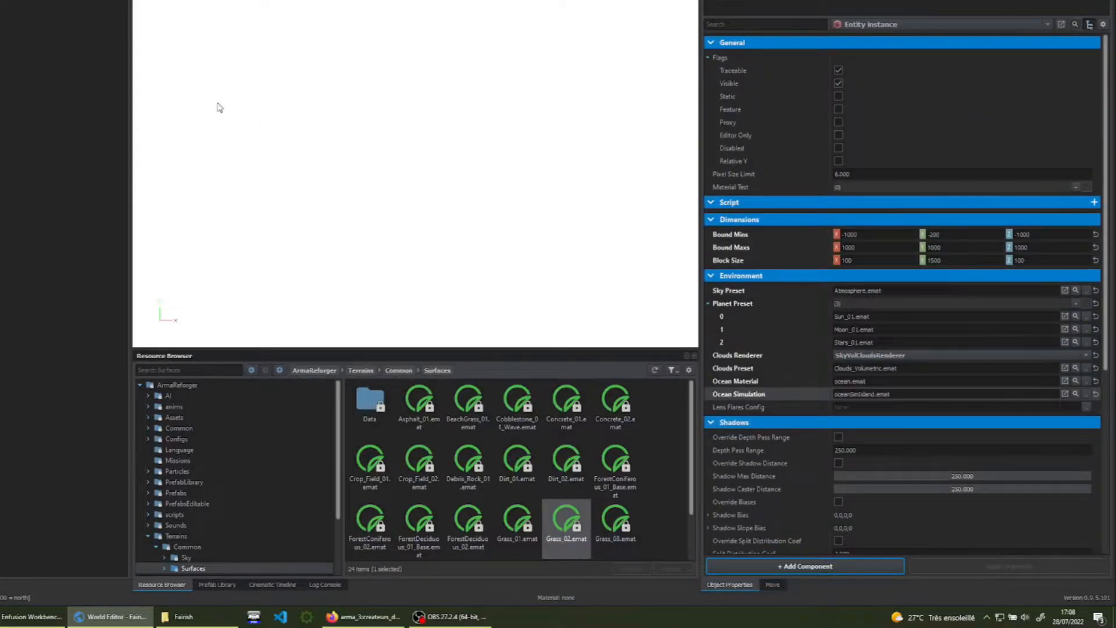
key("ctrl+shift+s")
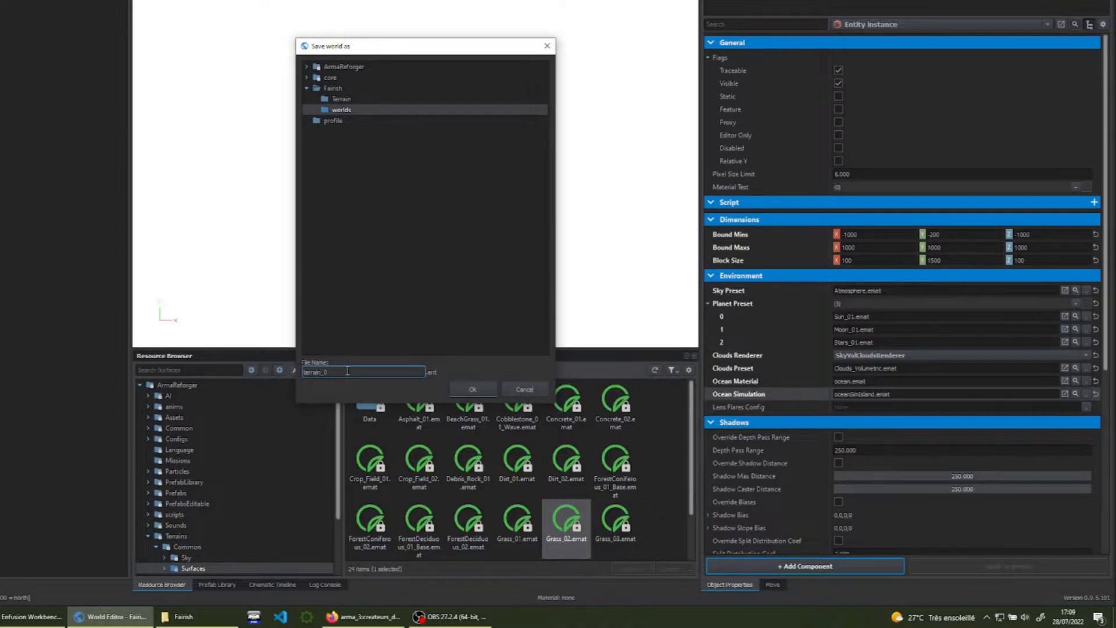
key("Return")
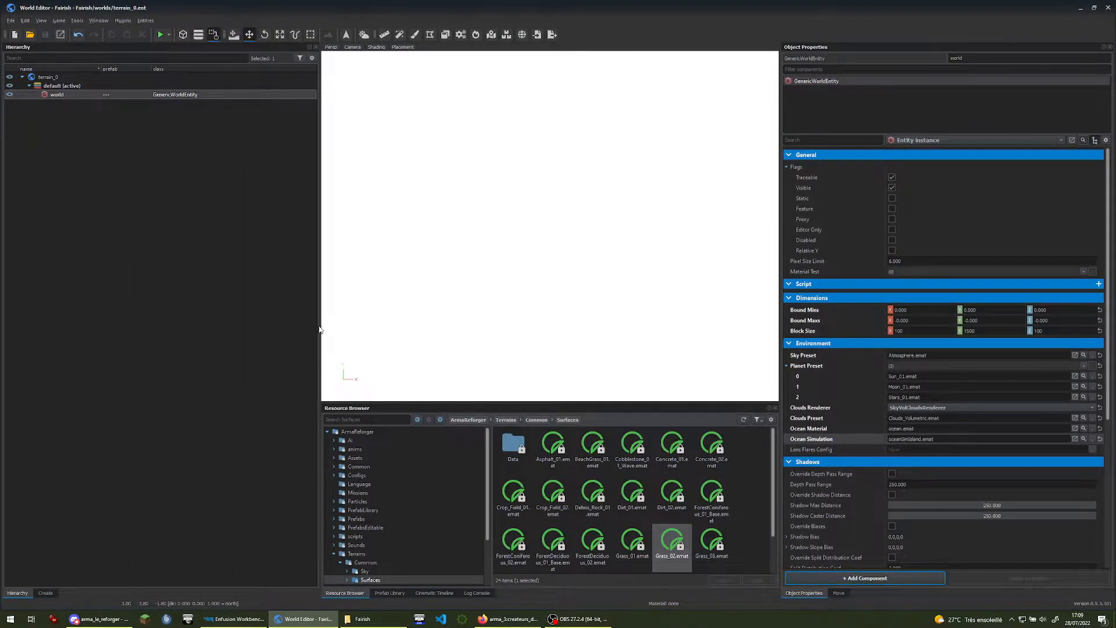
Enlarge the viewport by narrowing the hierarchy and object properties areas and shortening the resource browser.
left_click_drag(320, 326, 249, 325)
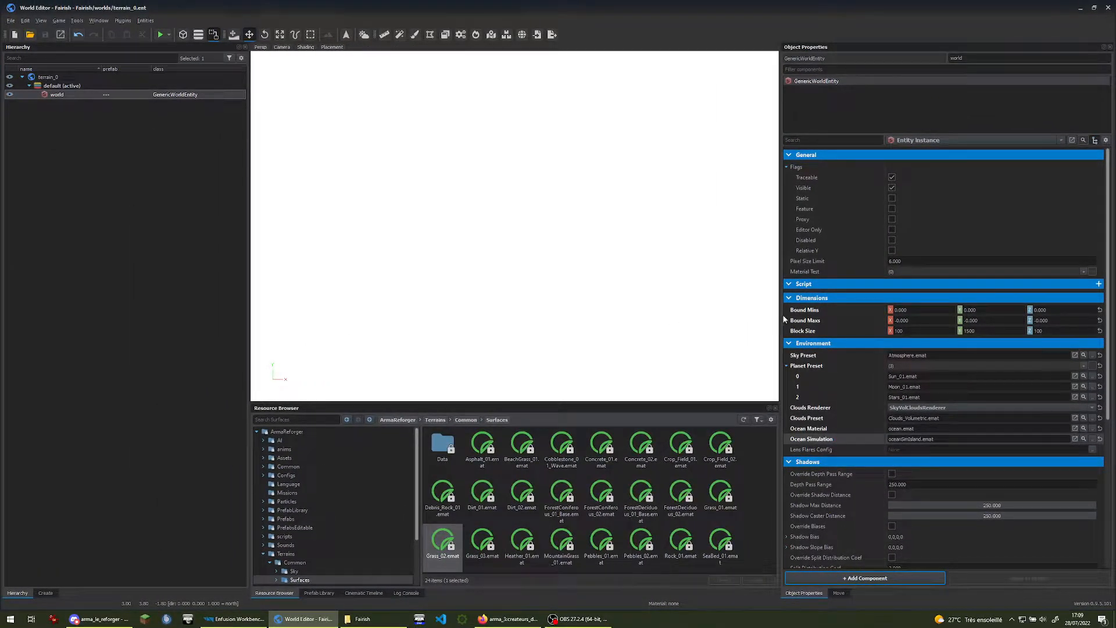
left_click_drag(780, 316, 818, 318)
left_click_drag(593, 403, 584, 483)
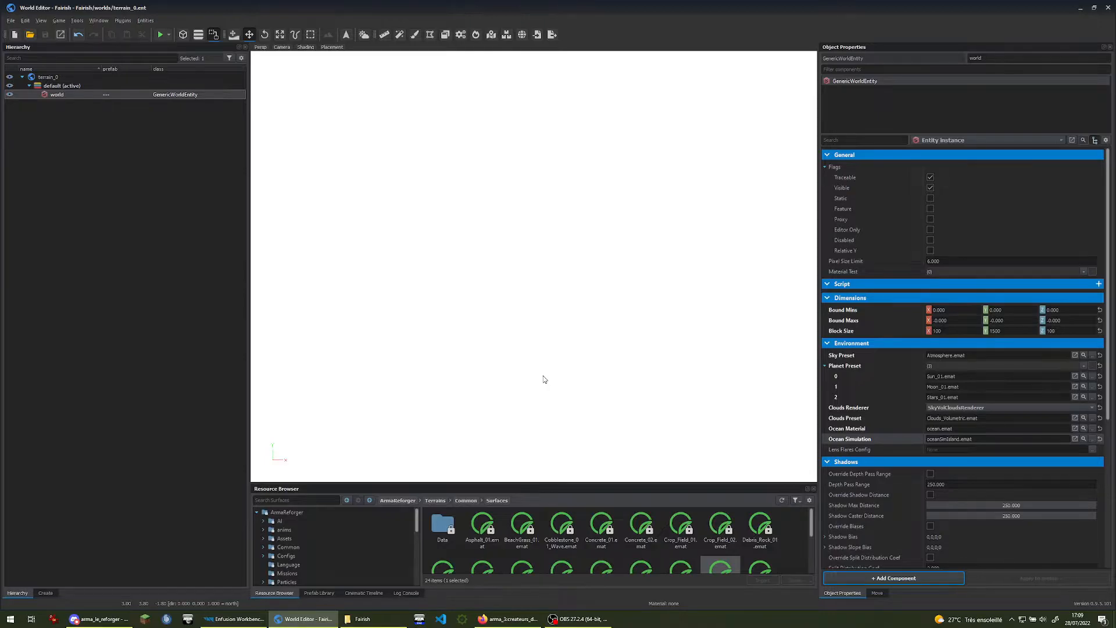
Find GenericTerrainEntity among the creatable entities with the search text "terr" and place it in the world.
left_click(51, 594)
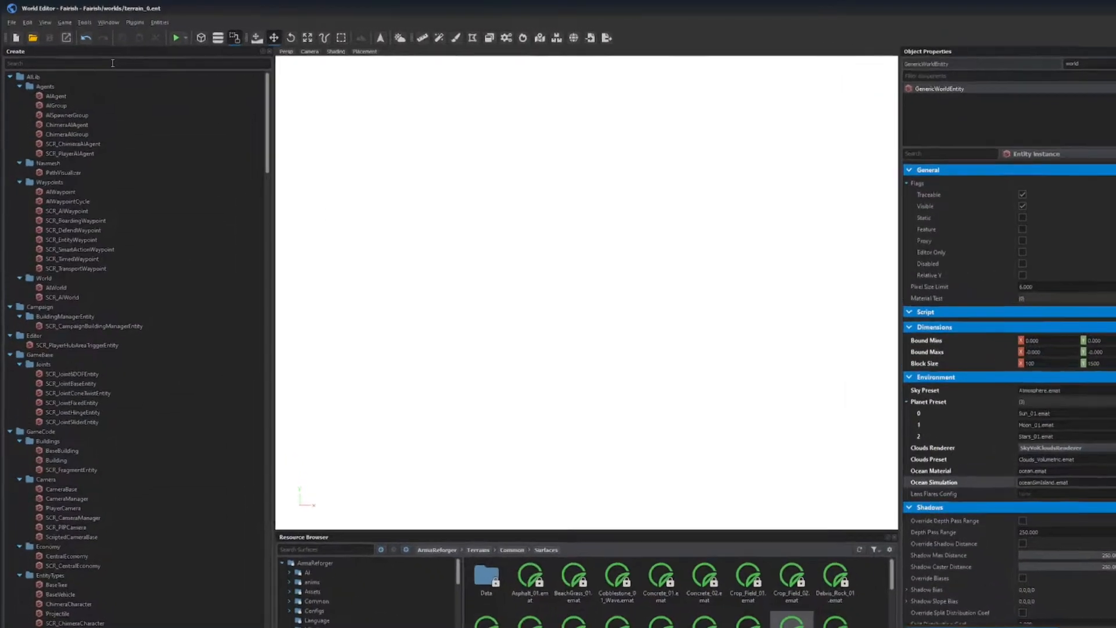
left_click(103, 57)
type("ter")
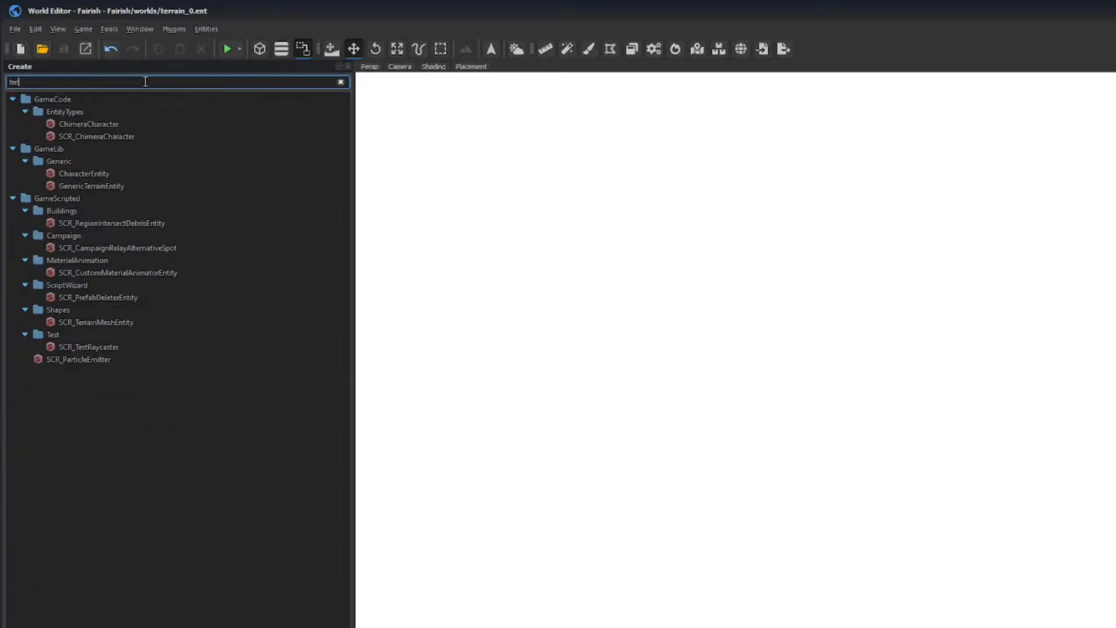
type("r")
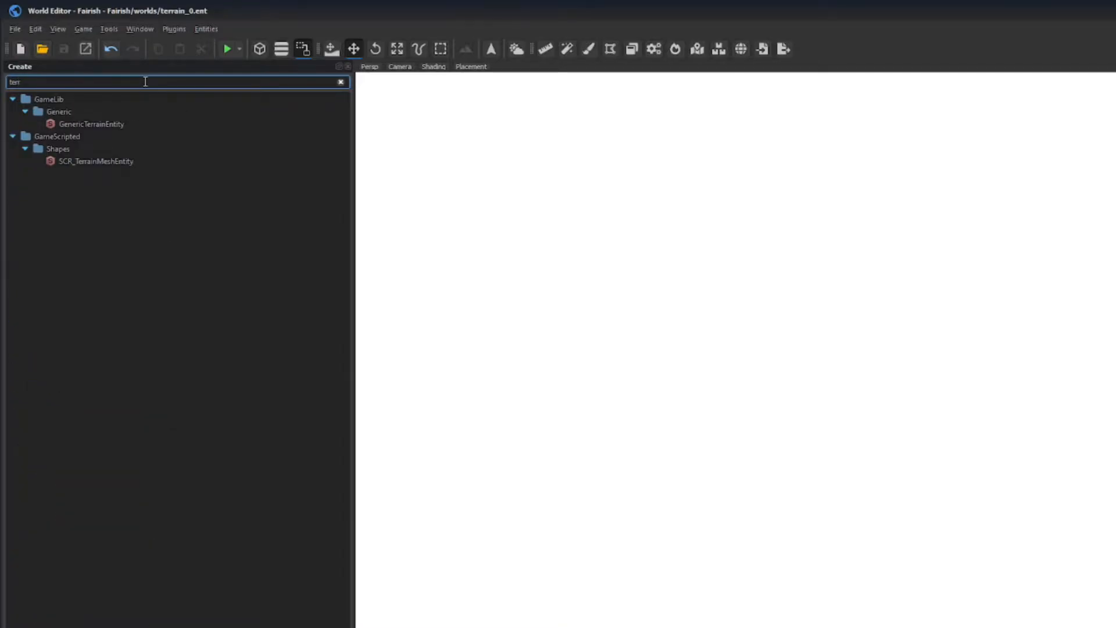
left_click(117, 125)
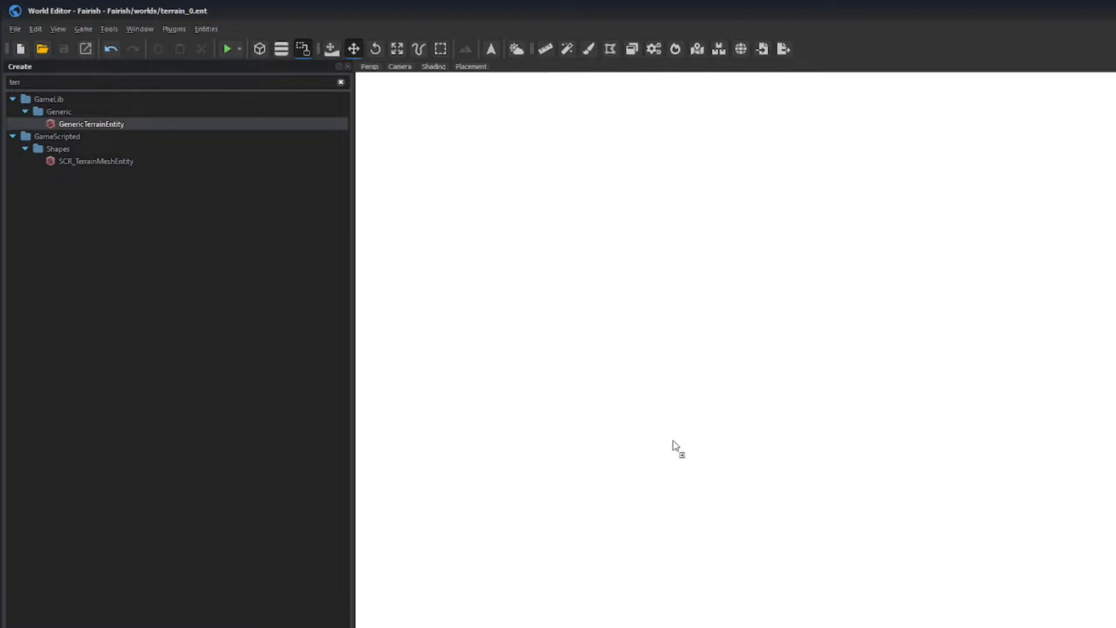
left_click_drag(673, 442, 673, 440)
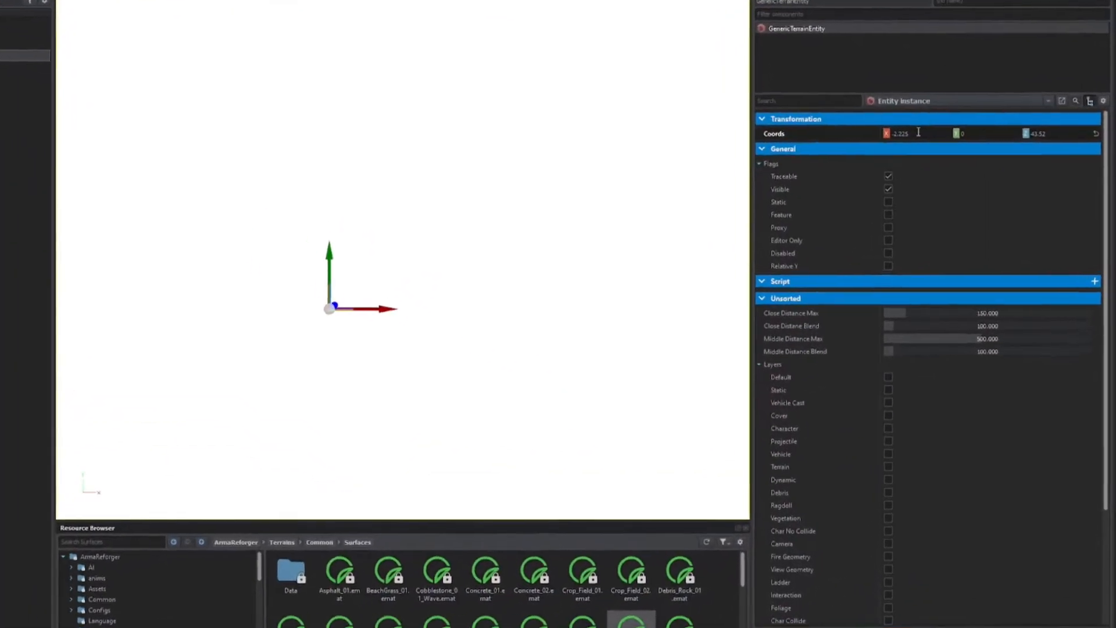
Set the terrain entity's X, Y and Z coordinates to 0.
left_click(918, 132)
type("0")
key("Tab")
type("0")
key("Tab")
key("Tab")
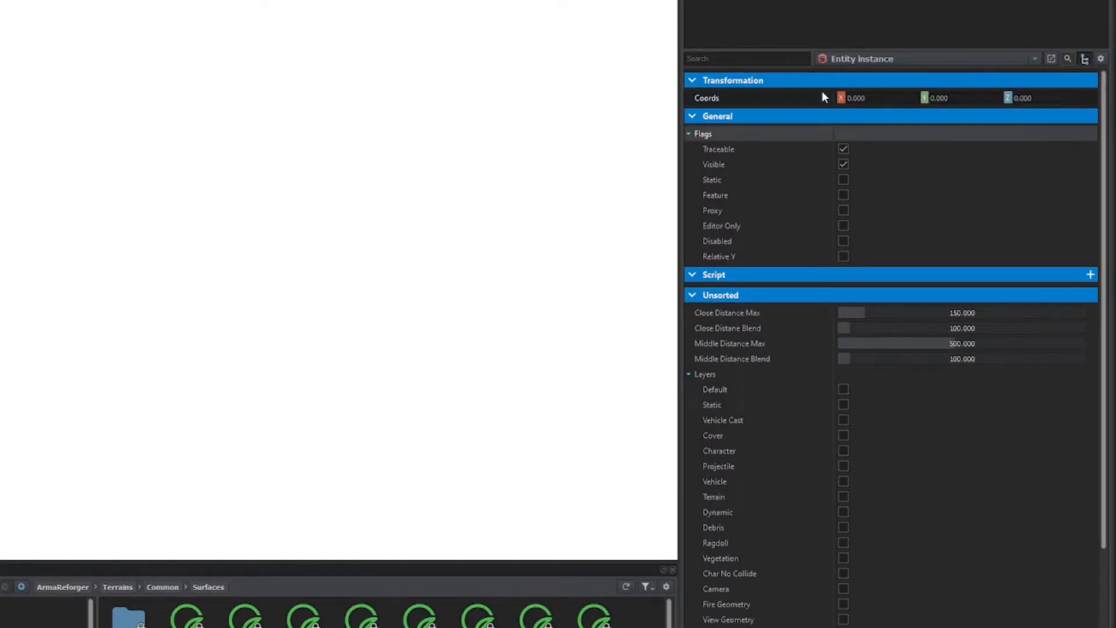
Set the terrain entity's Layer Preset to Terrain.
scroll(291, 291, "down", 4)
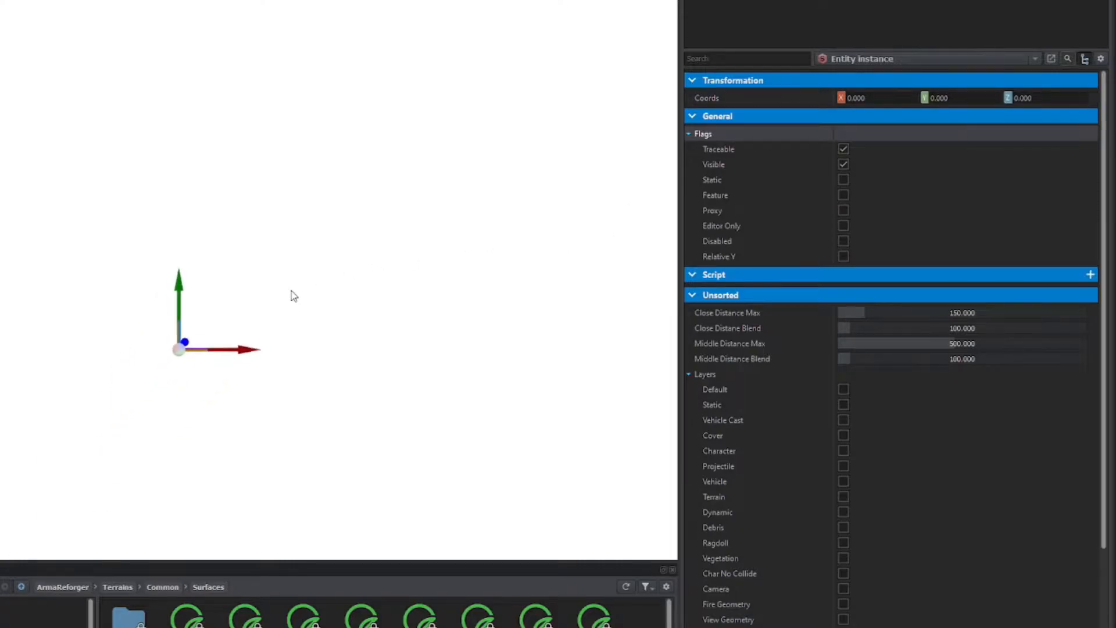
mouse_move(378, 305)
right_mouse_down()
mouse_move(314, 360)
mouse_move(379, 306)
right_mouse_up()
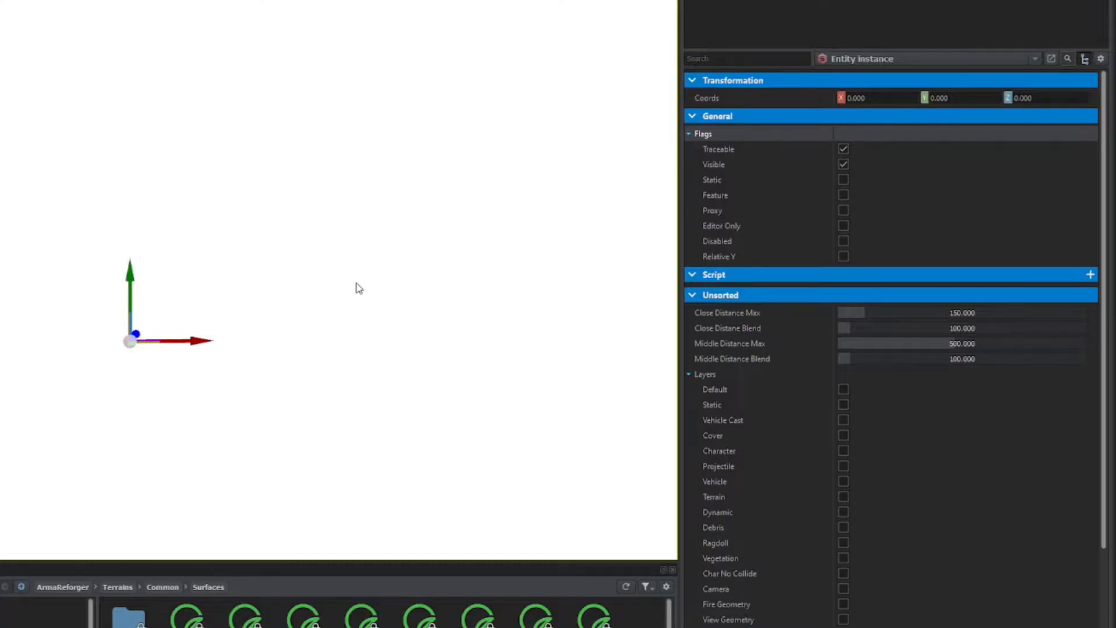
left_click_drag(1106, 364, 1106, 461)
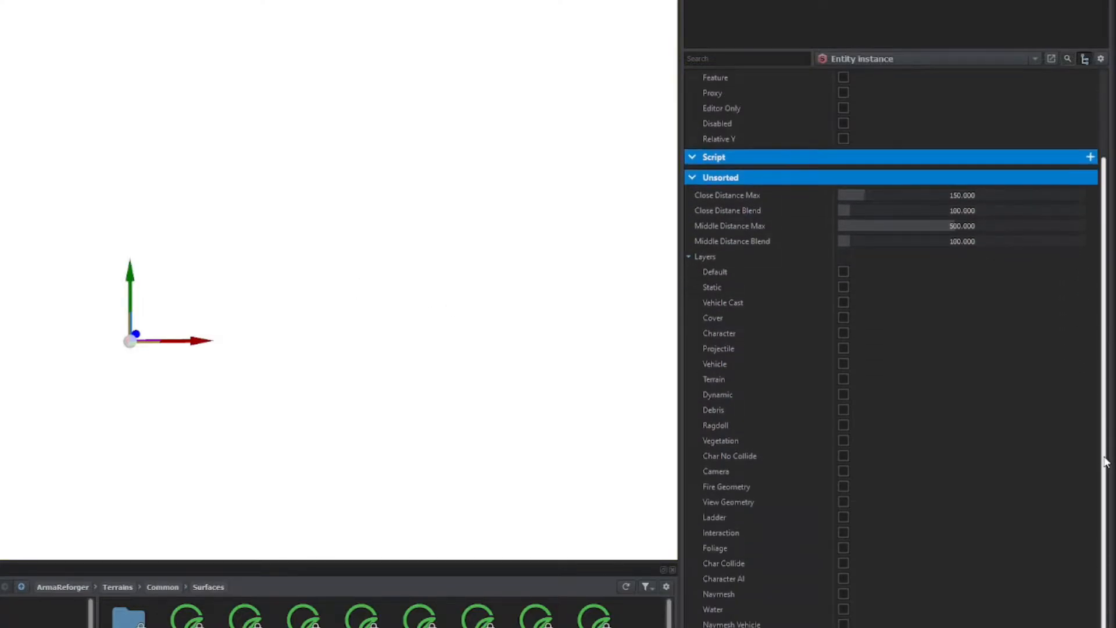
left_click(1080, 539)
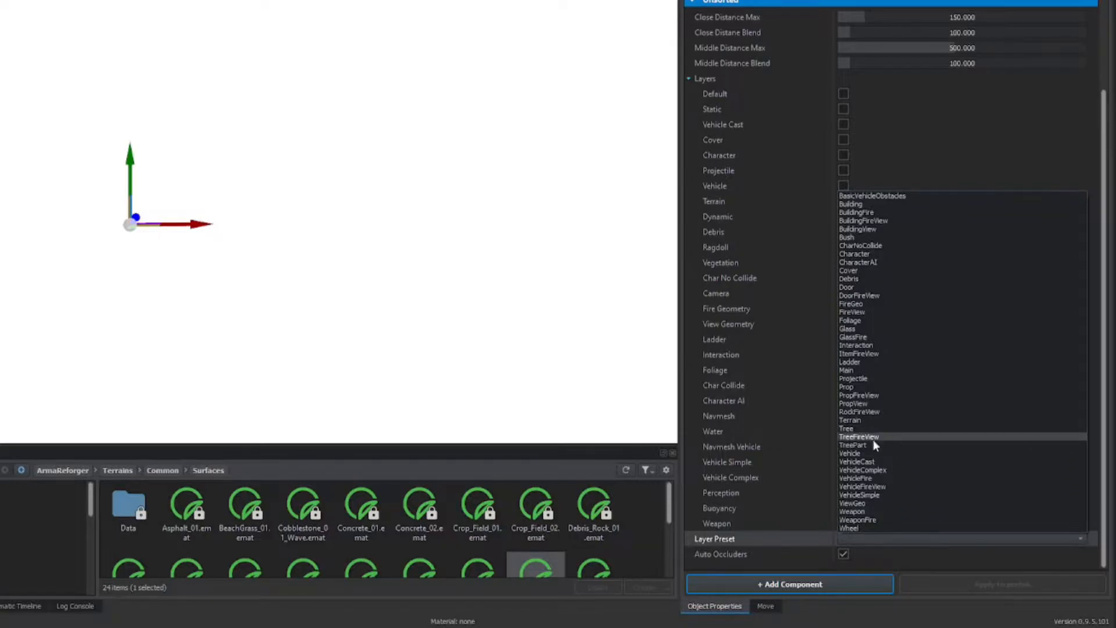
left_click(863, 420)
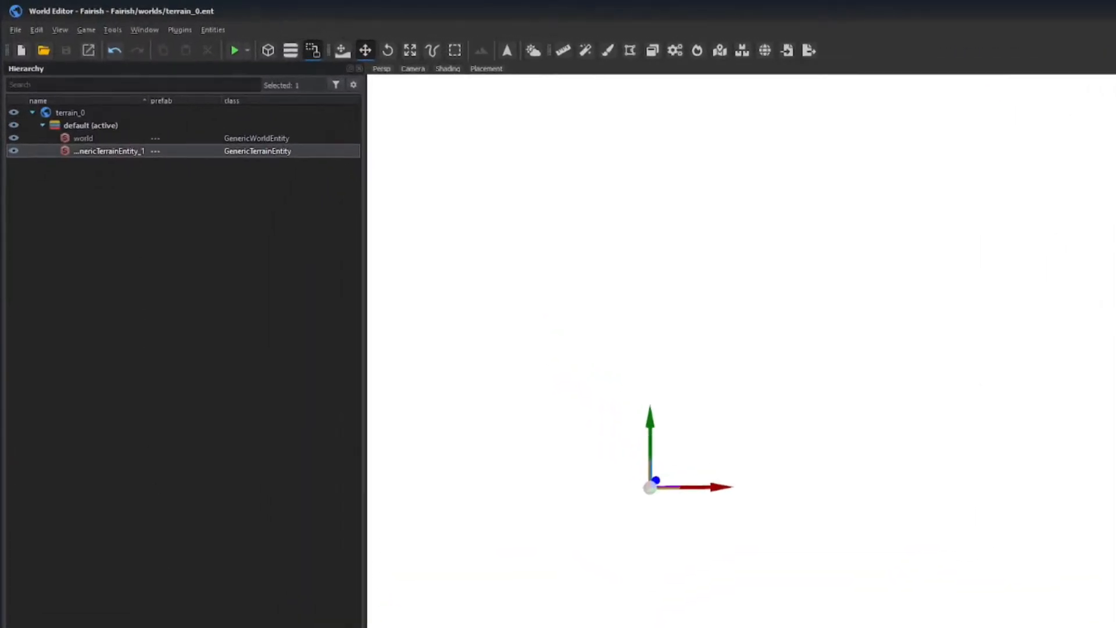
Find CameraManager among the creatable entities with the search text "camer" and place it in the world.
left_click(45, 593)
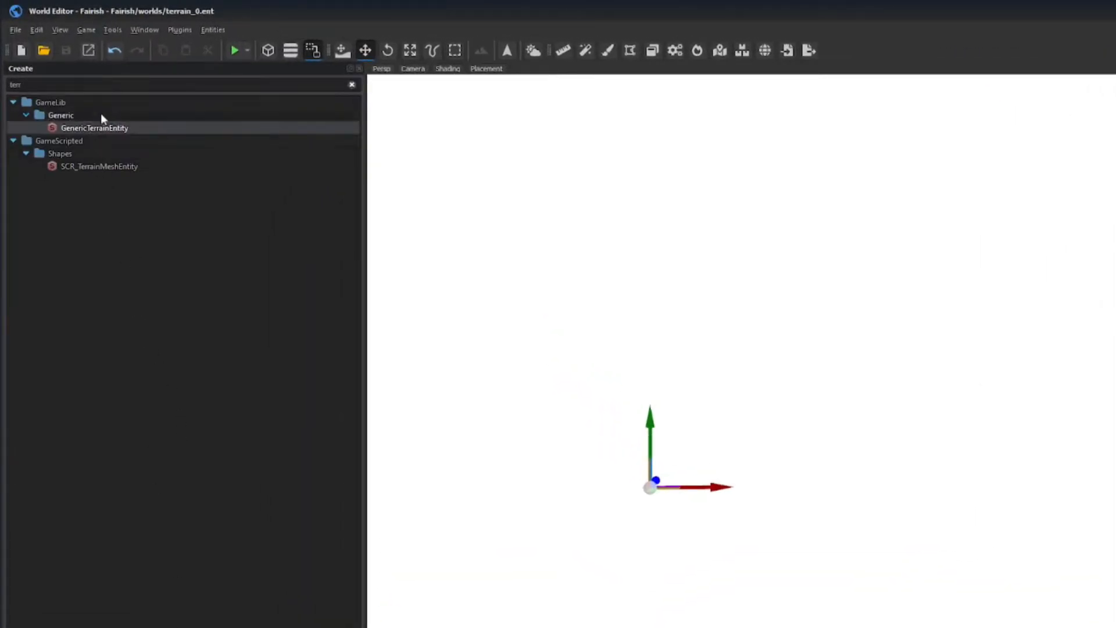
type("camer")
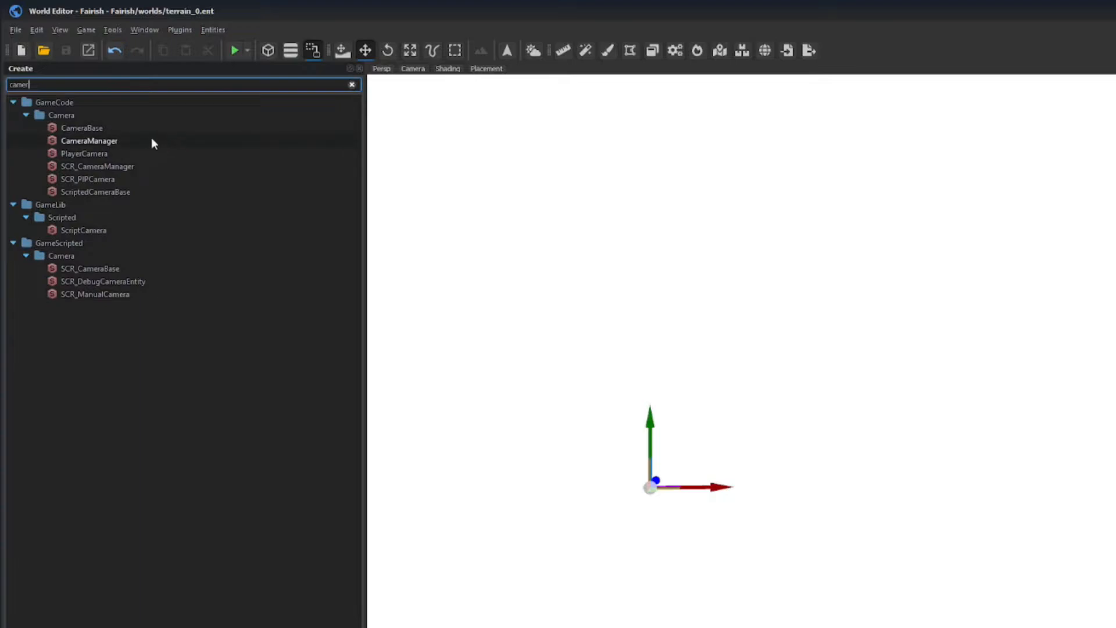
left_click(117, 141)
left_click(602, 398)
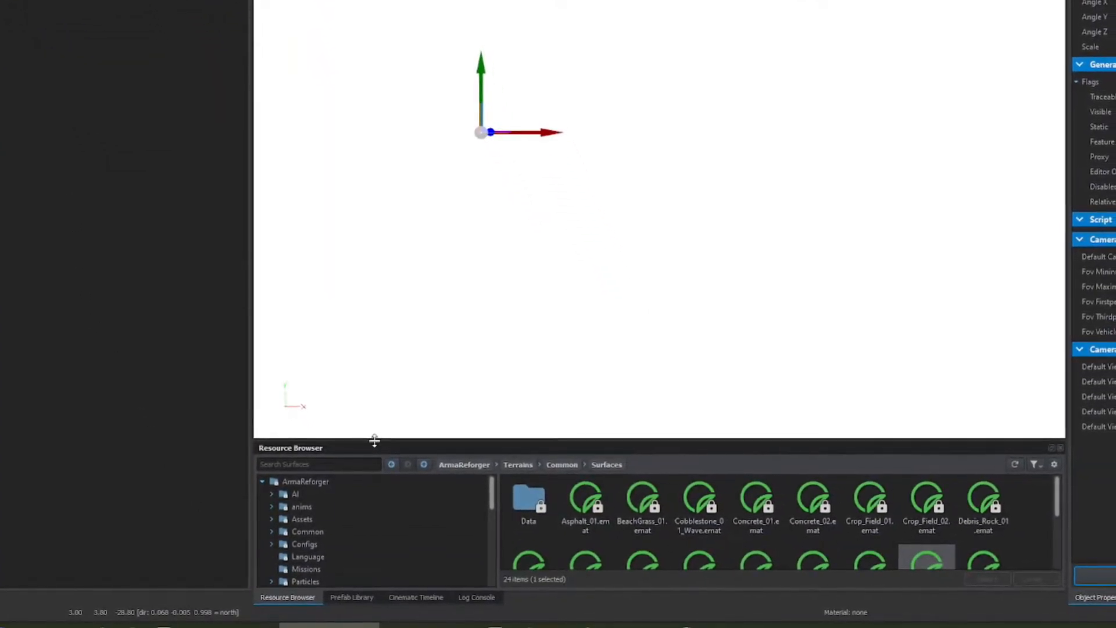
Find the MainLighting prefab in Prefabs with the search text "main", place it in the world and look over its child effects.
left_click_drag(374, 440, 378, 335)
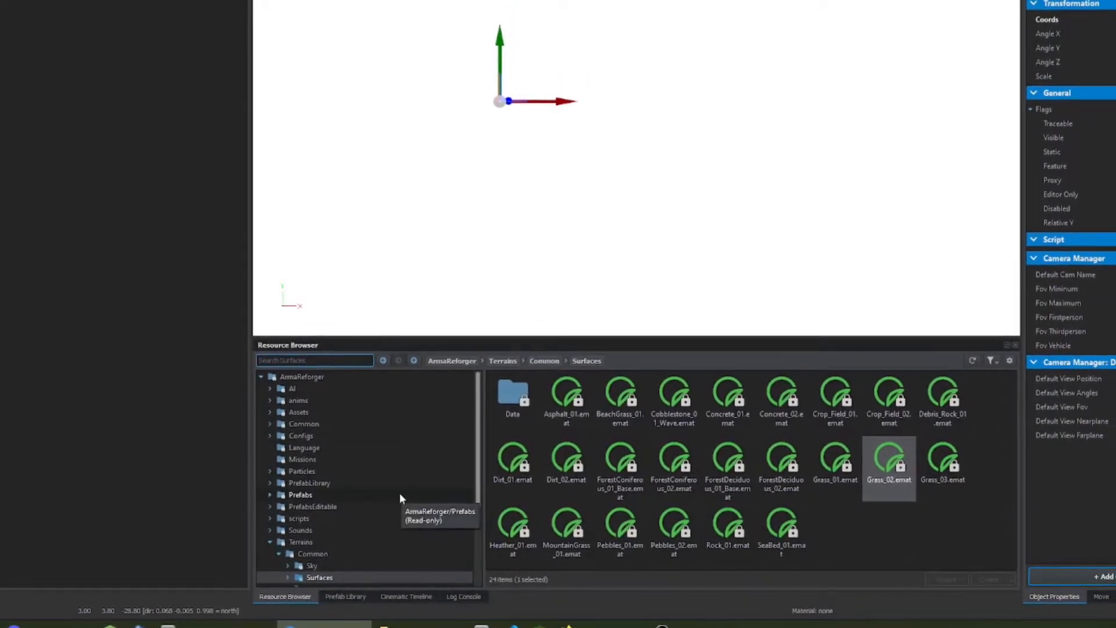
type("main")
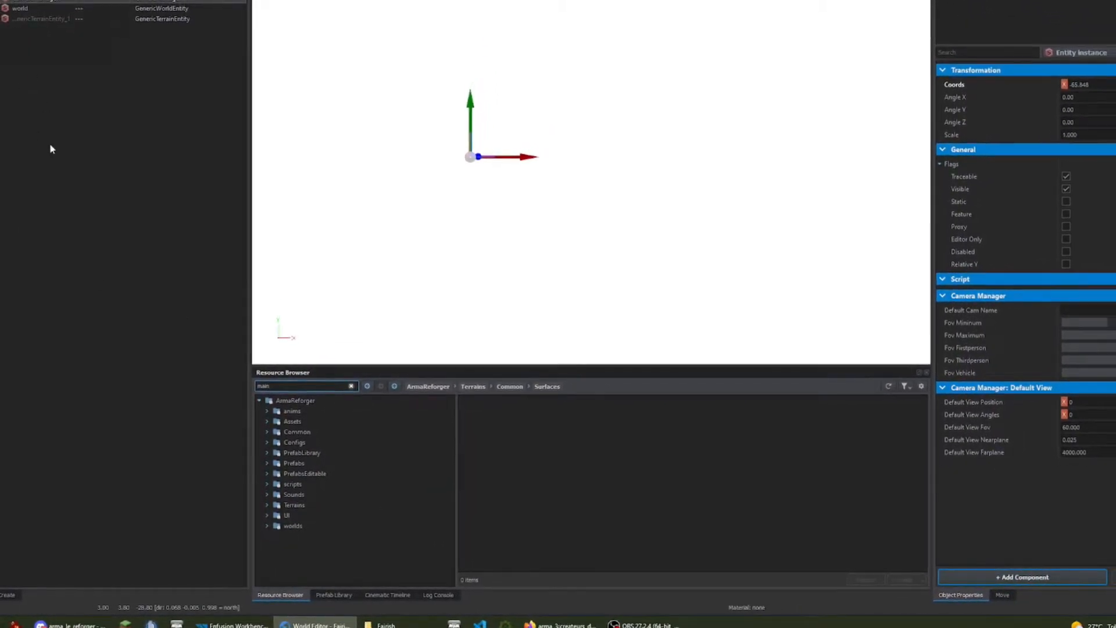
left_click(301, 467)
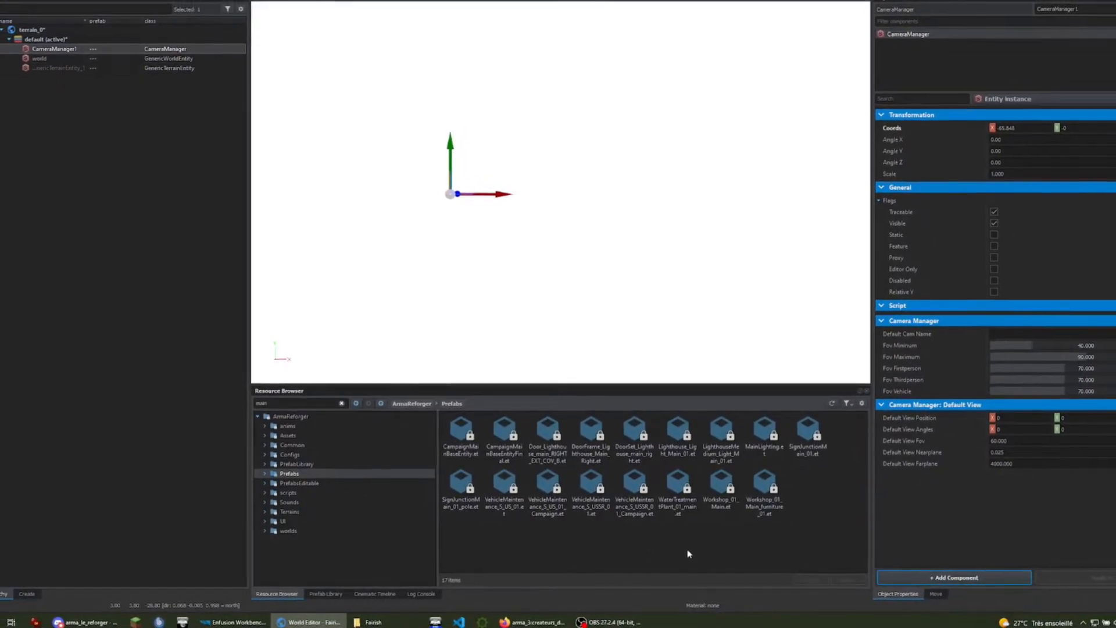
left_click(752, 438)
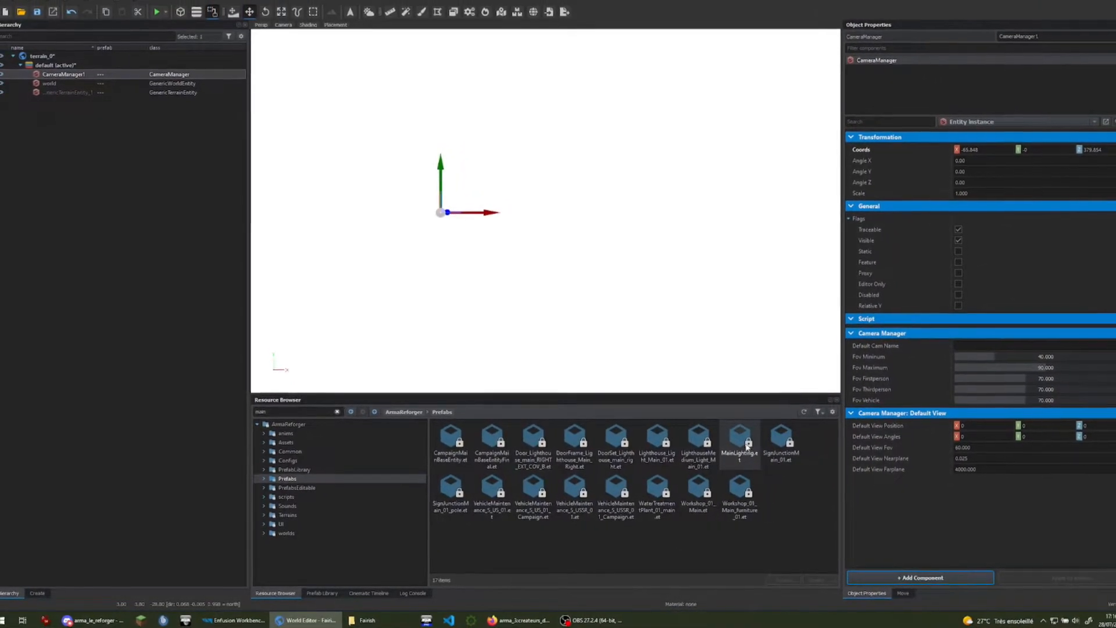
left_click_drag(732, 446, 676, 435)
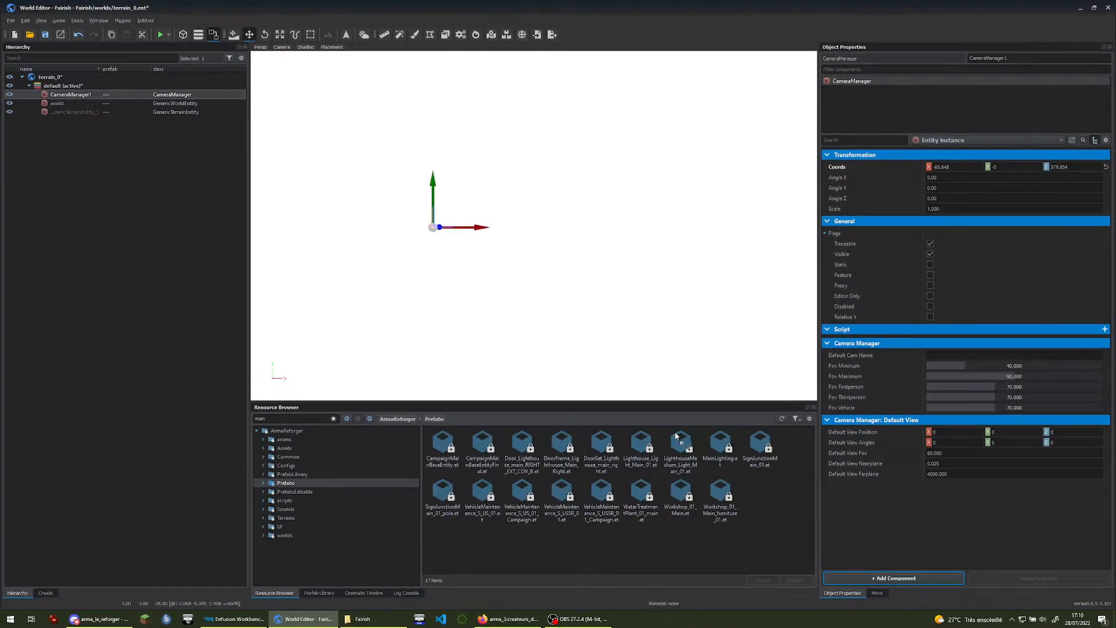
left_click_drag(433, 272, 433, 274)
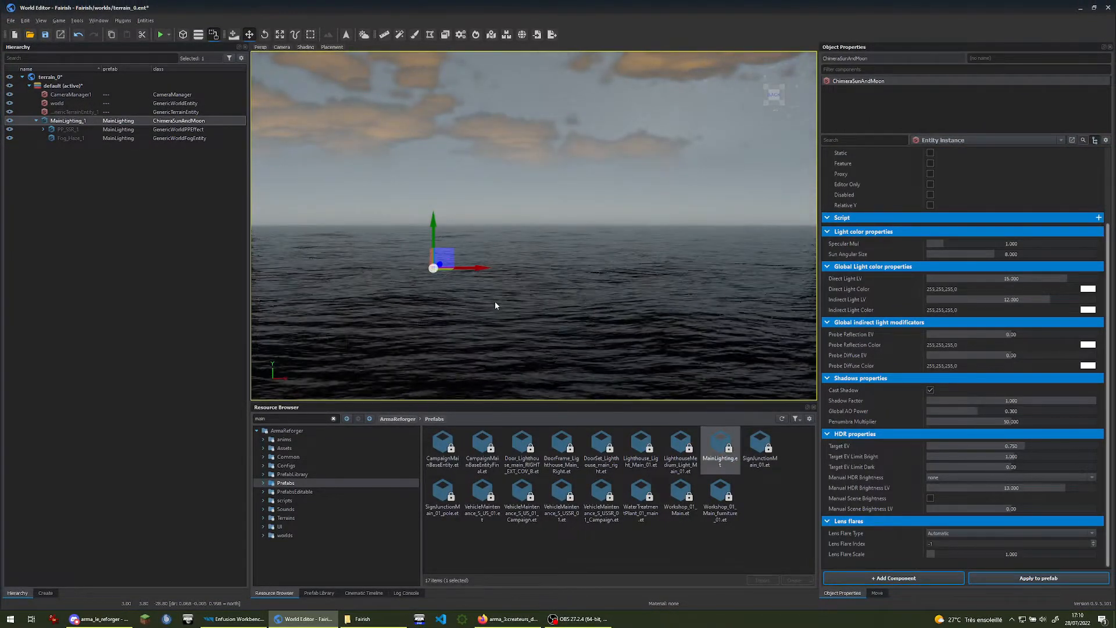
scroll(498, 307, "down", 8)
right_click_drag(496, 303, 450, 225)
left_click(42, 129)
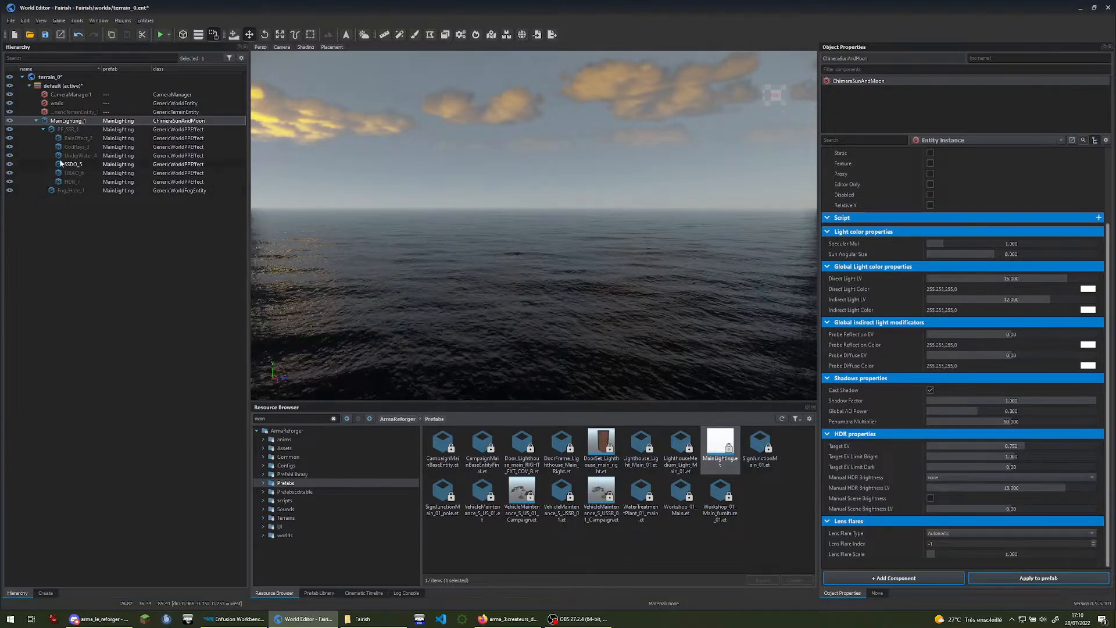
left_click(36, 121)
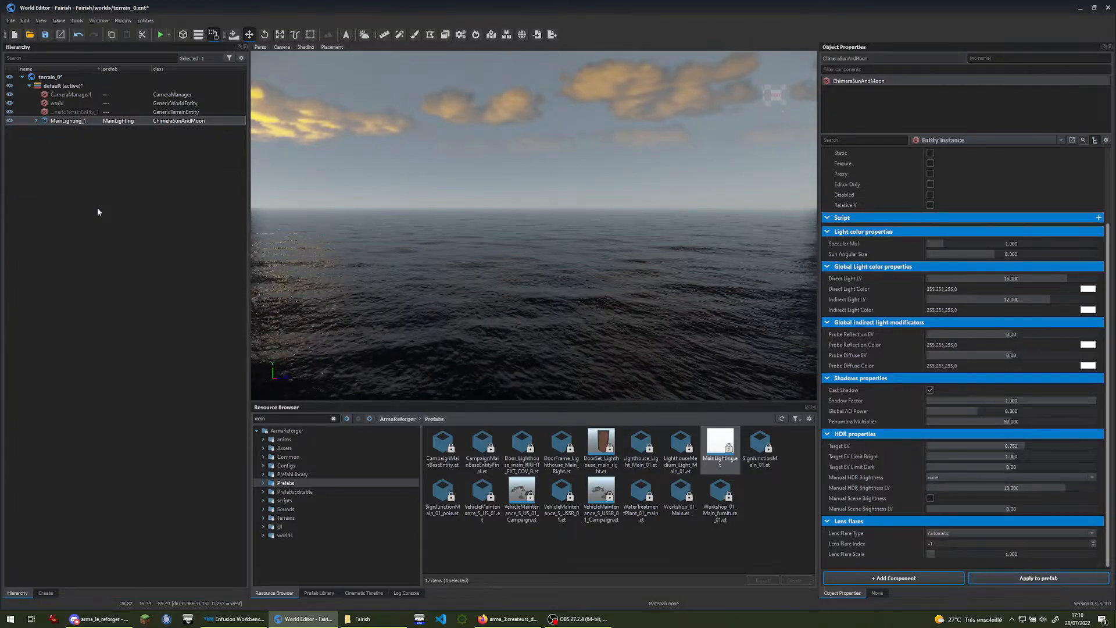
Rename the GenericTerrainEntity as terrain.
left_click(68, 112)
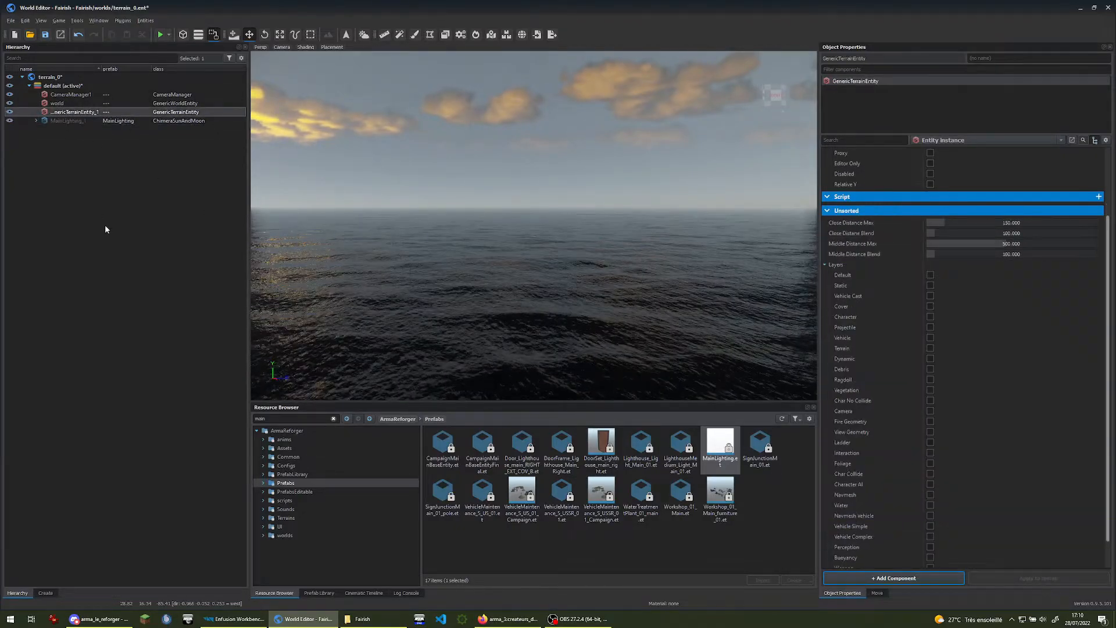
key("F2")
type("terrain")
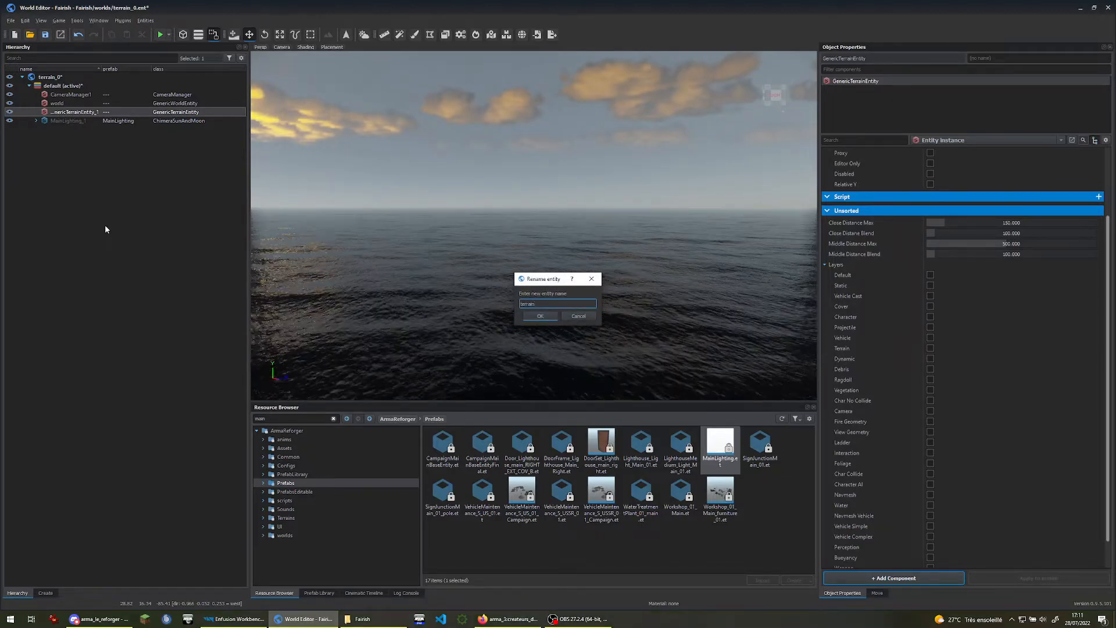
key("Return")
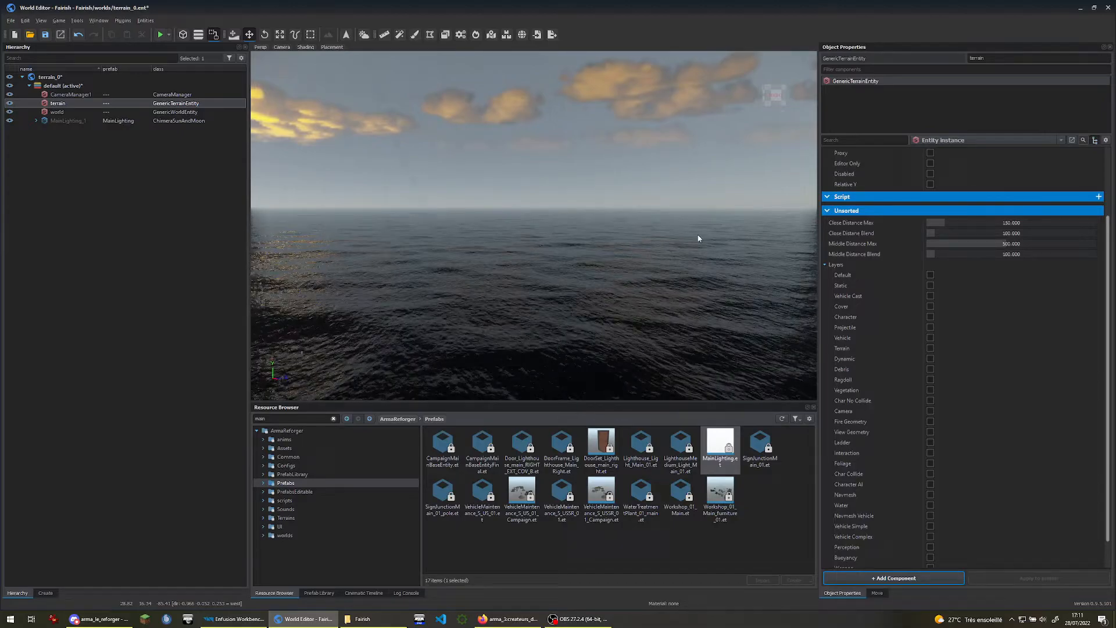
Begin creating a new terrain from the terrain entity and set its grid size to 512 by 512.
right_click(863, 82)
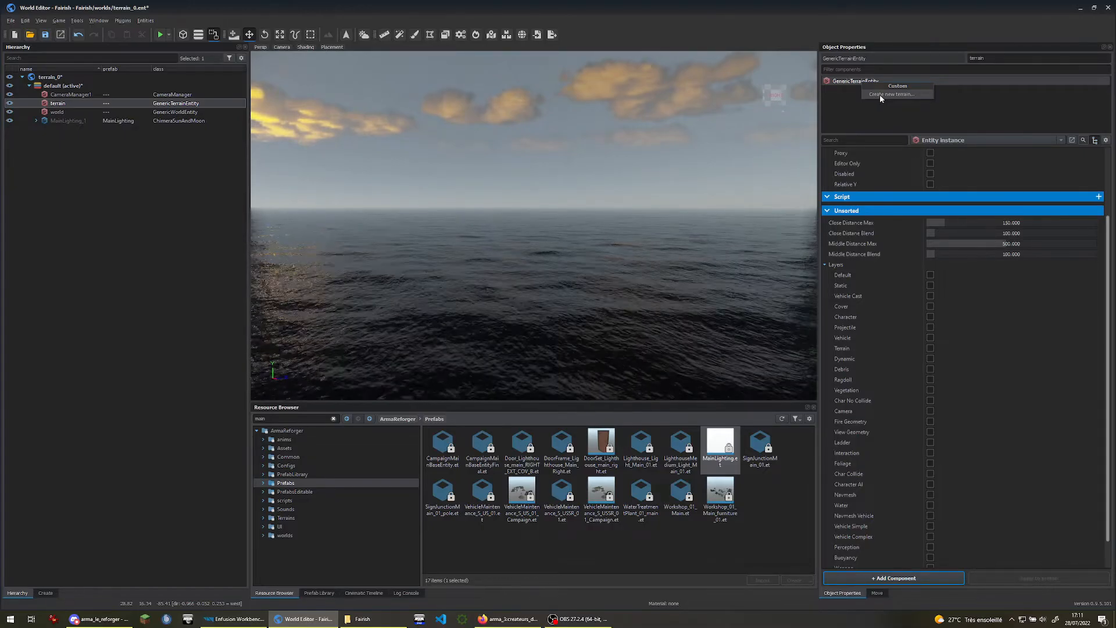
left_click(880, 94)
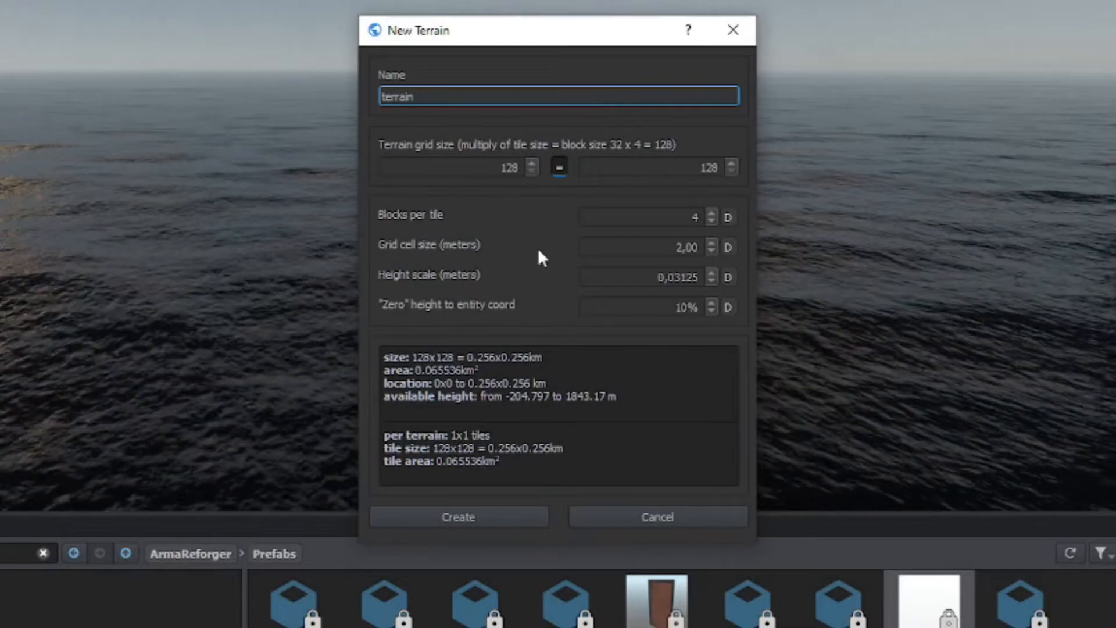
left_click(487, 171)
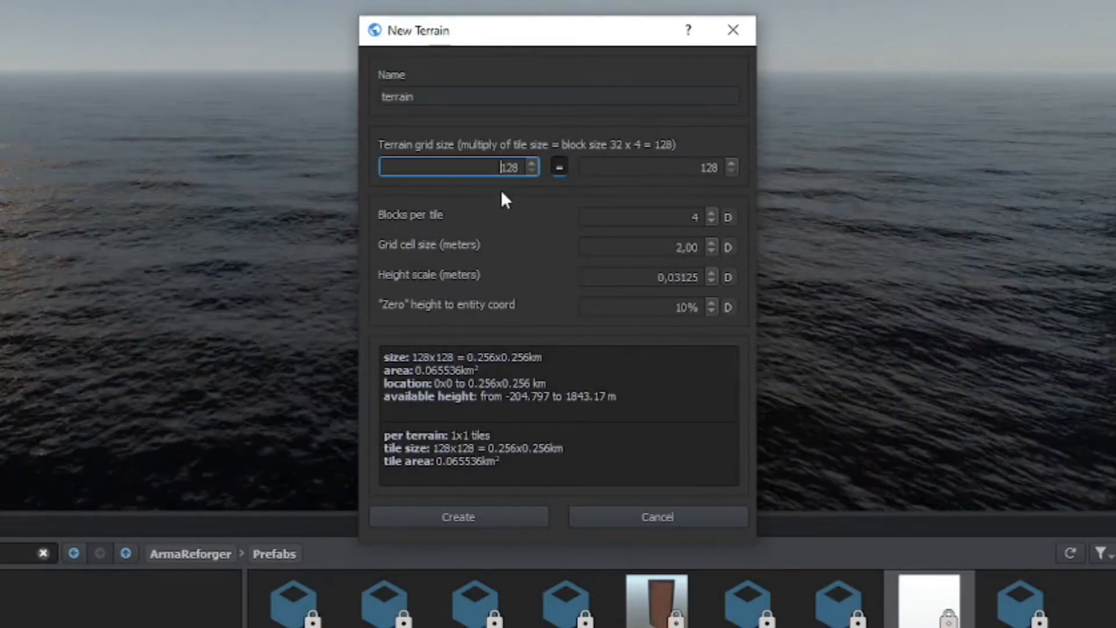
key("ctrl+a")
type("512")
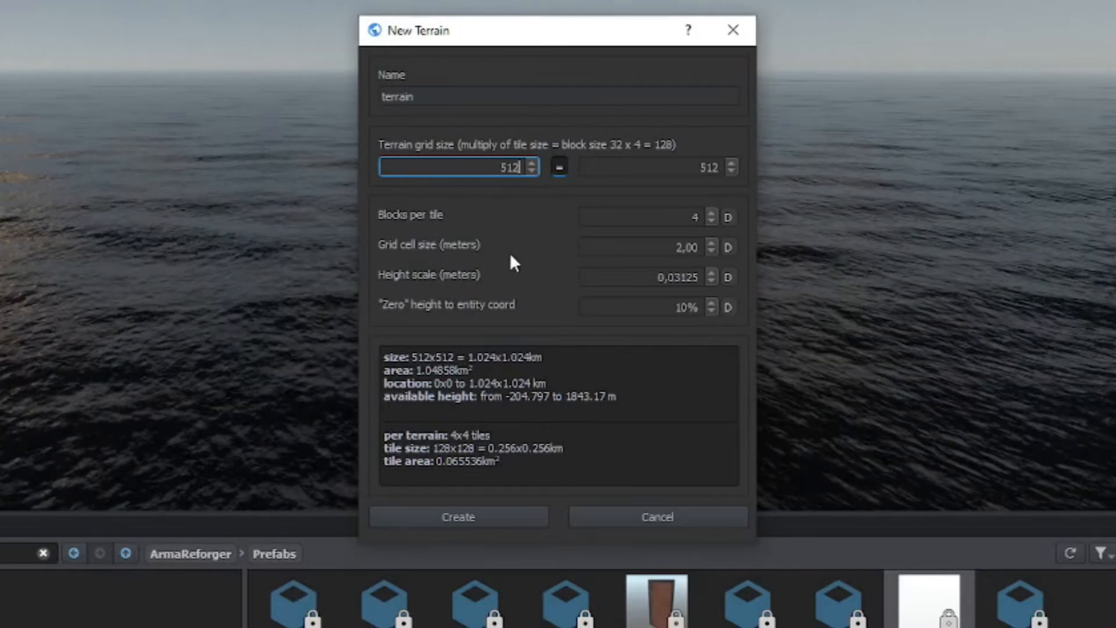
Set the new terrain's grid cell size to 1.00 meter.
left_click(497, 297)
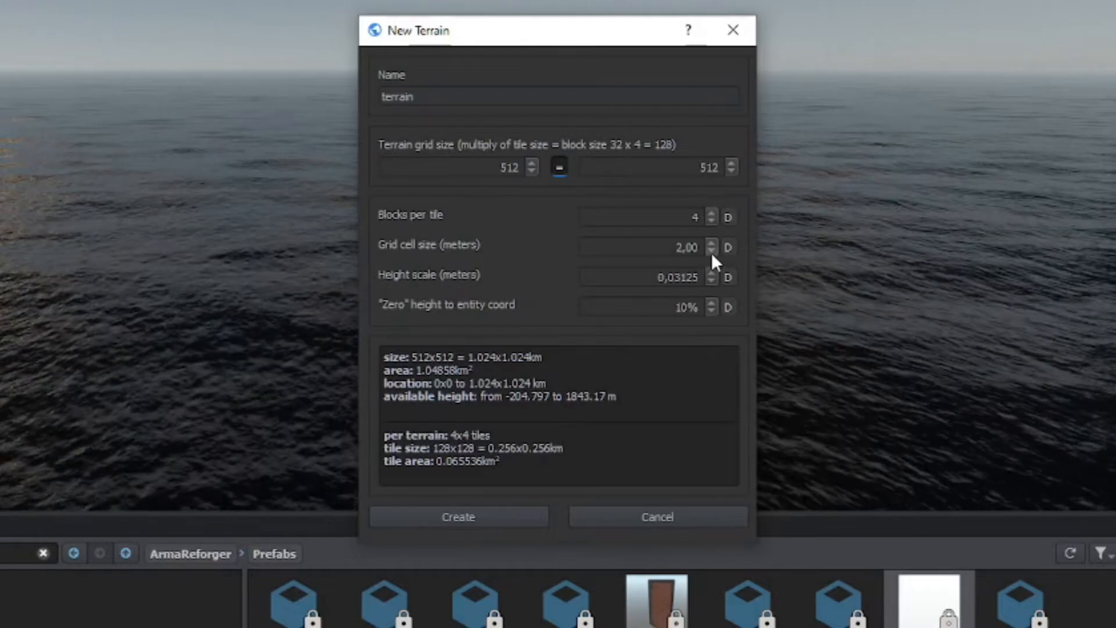
left_click(710, 252)
left_click(711, 252)
left_click(710, 253)
left_click(710, 252)
left_click(711, 253)
left_click(710, 253)
left_click(710, 252)
left_click(710, 252)
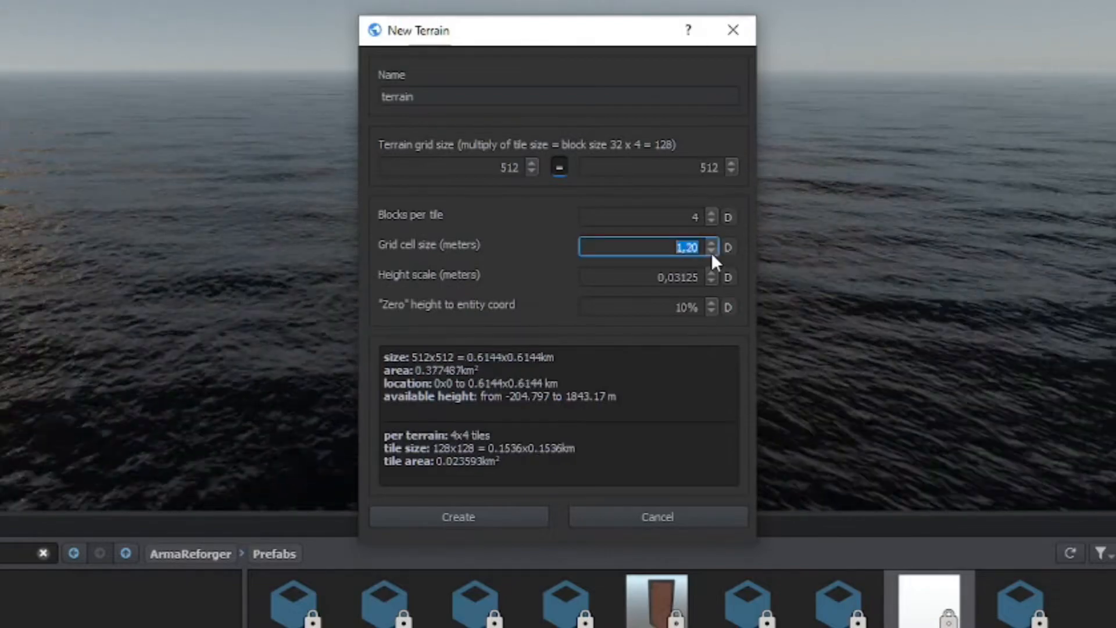
left_click(710, 252)
left_click(710, 252)
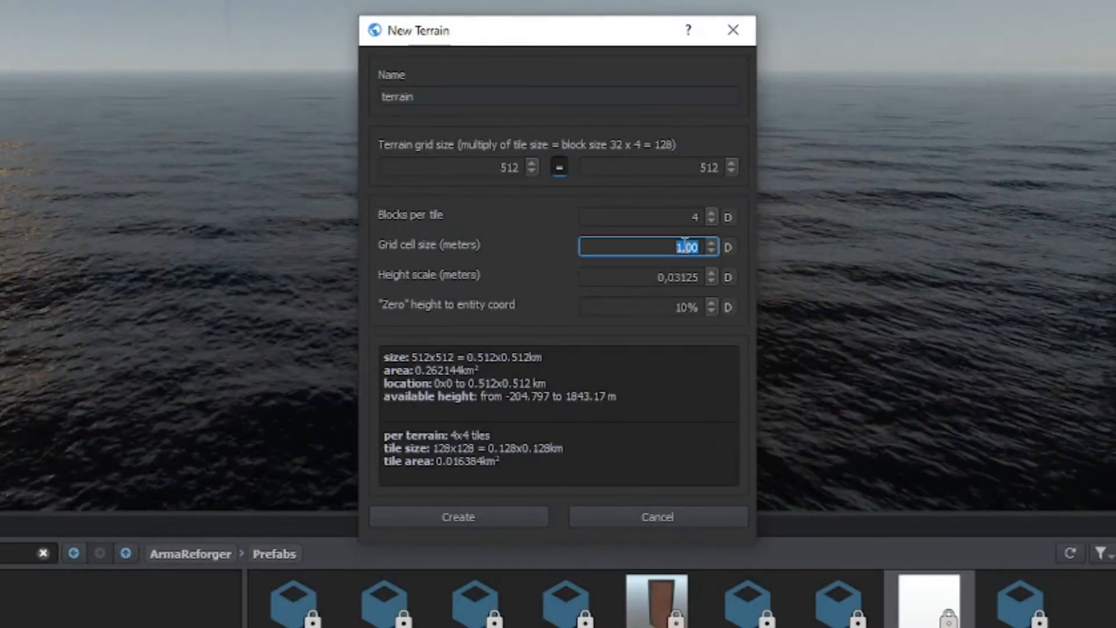
Set the terrain grid size to 1024 by 1024 and create the terrain.
left_click(503, 166)
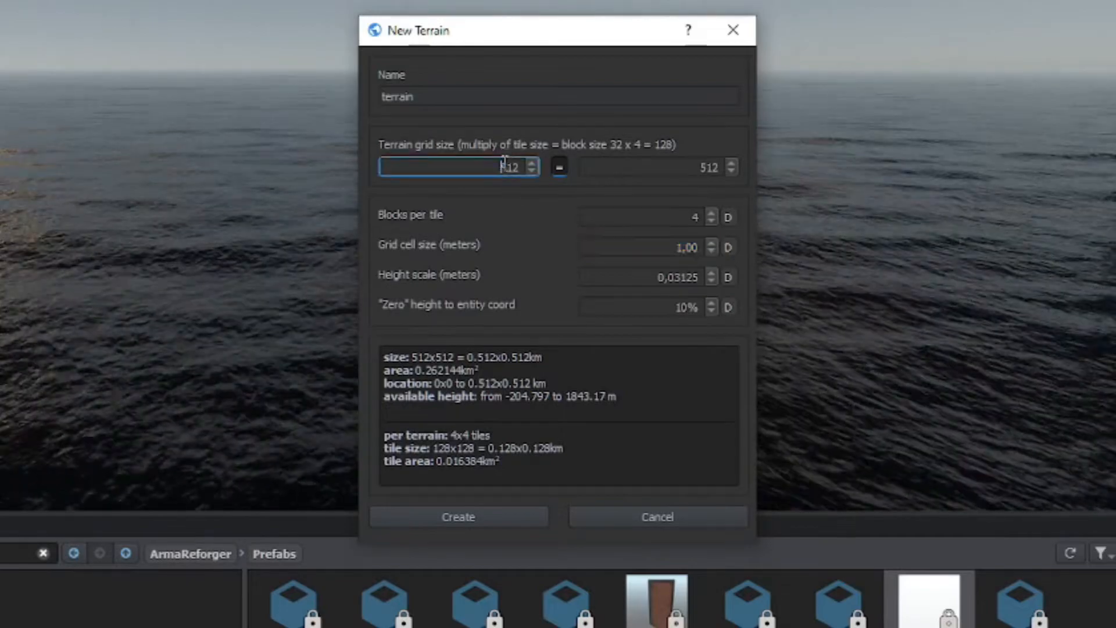
type("1024")
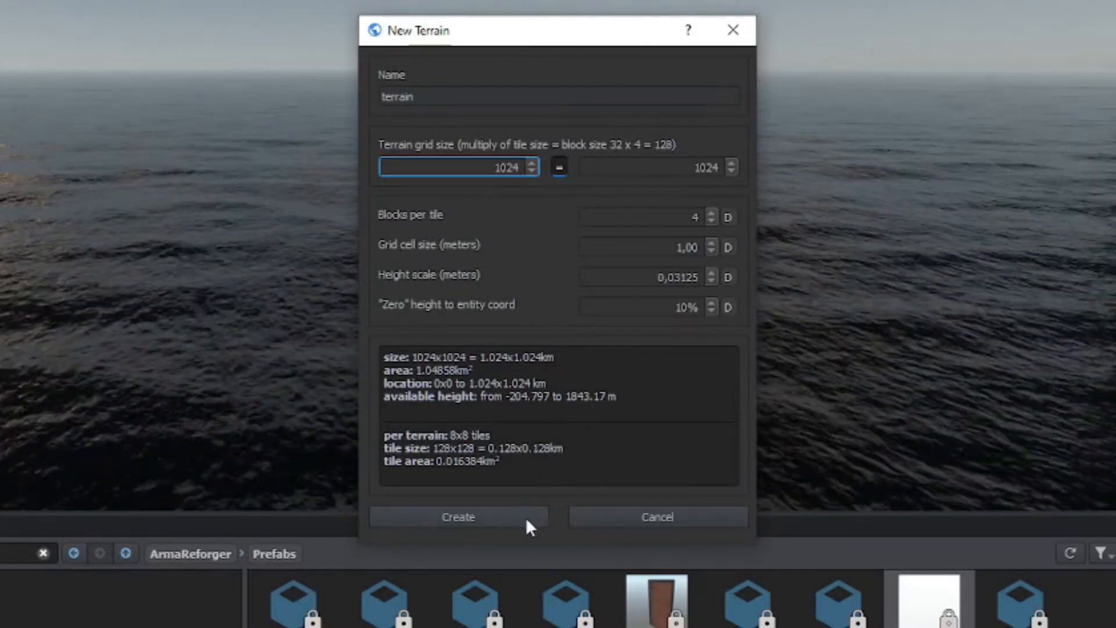
left_click(523, 520)
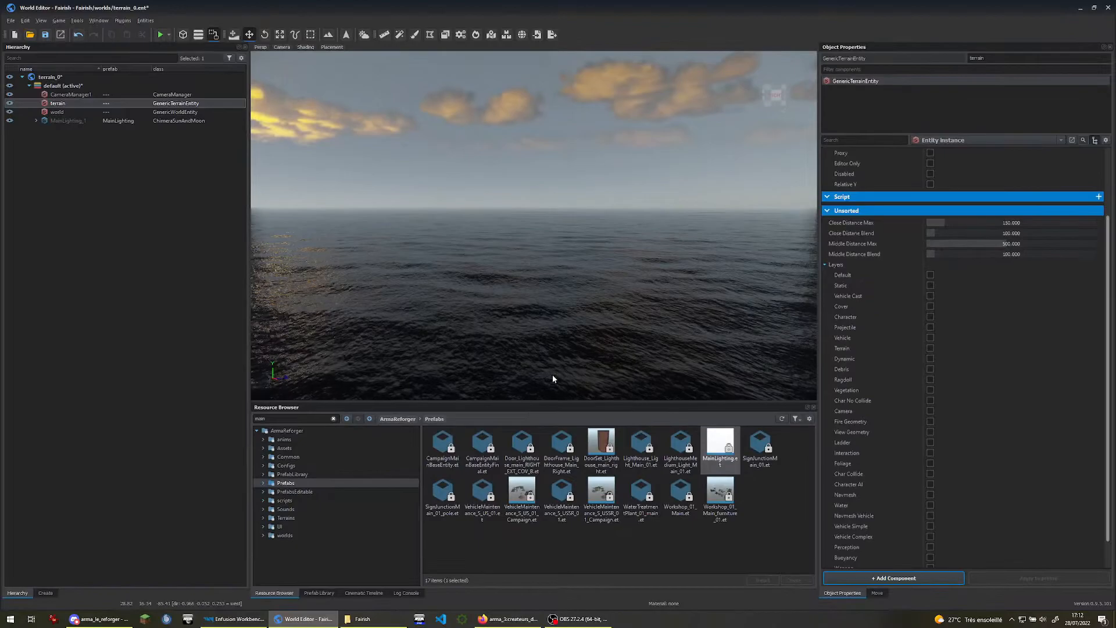
Switch the terrain_0 world to game mode, saving the world's changes.
right_click_drag(552, 360, 789, 423)
key("q")
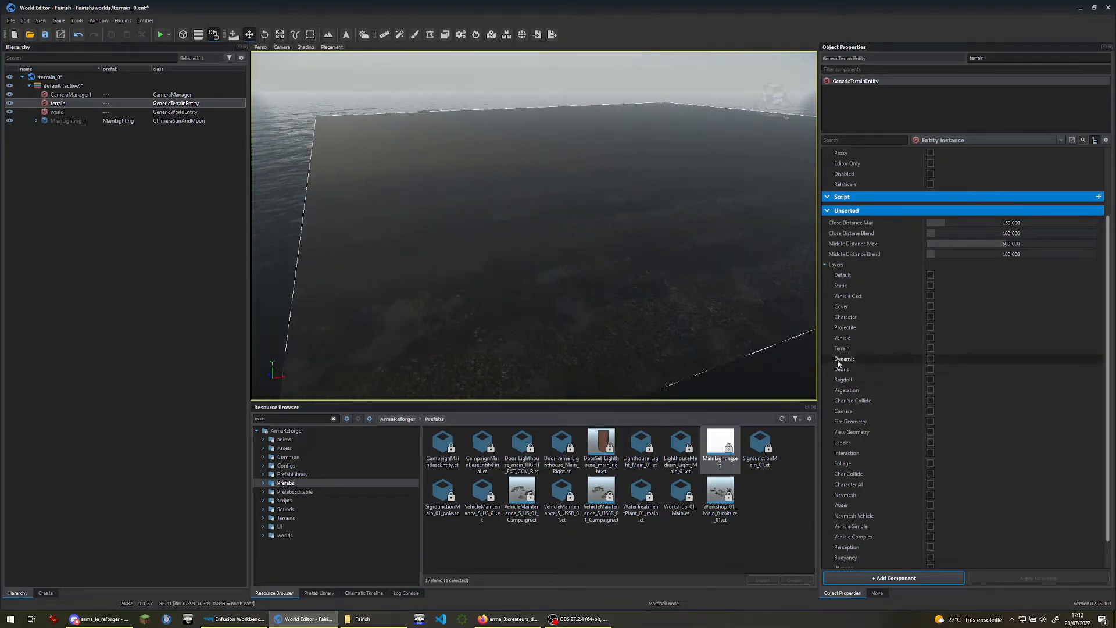
key("w")
mouse_move(716, 361)
right_mouse_down()
mouse_move(767, 353)
mouse_move(715, 360)
right_mouse_up()
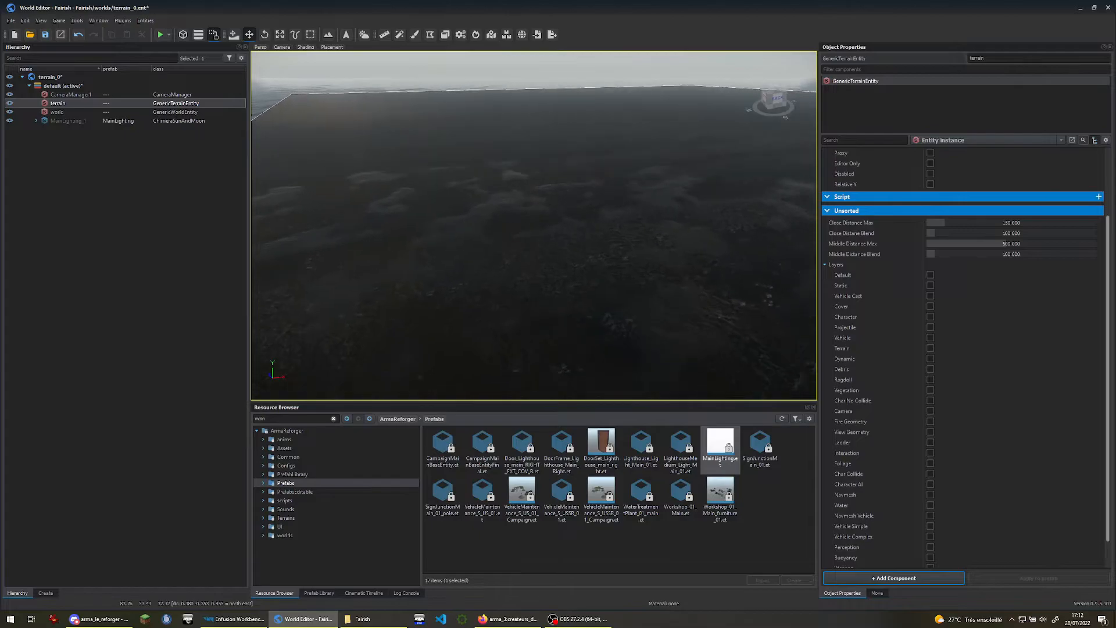
key("w")
right_click_drag(674, 377, 667, 341)
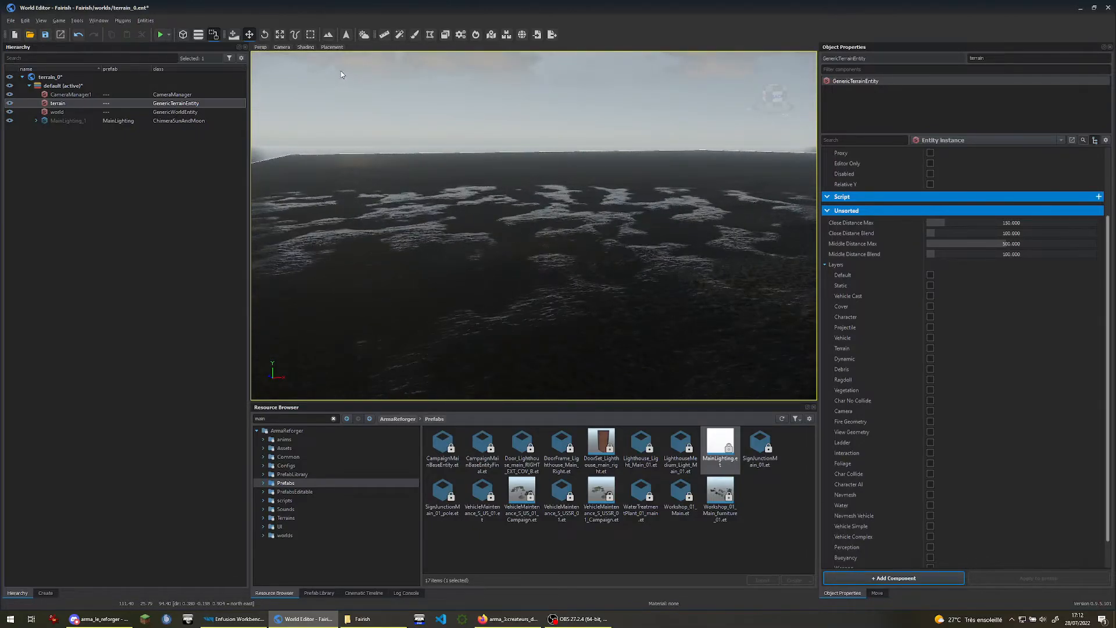
left_click(161, 36)
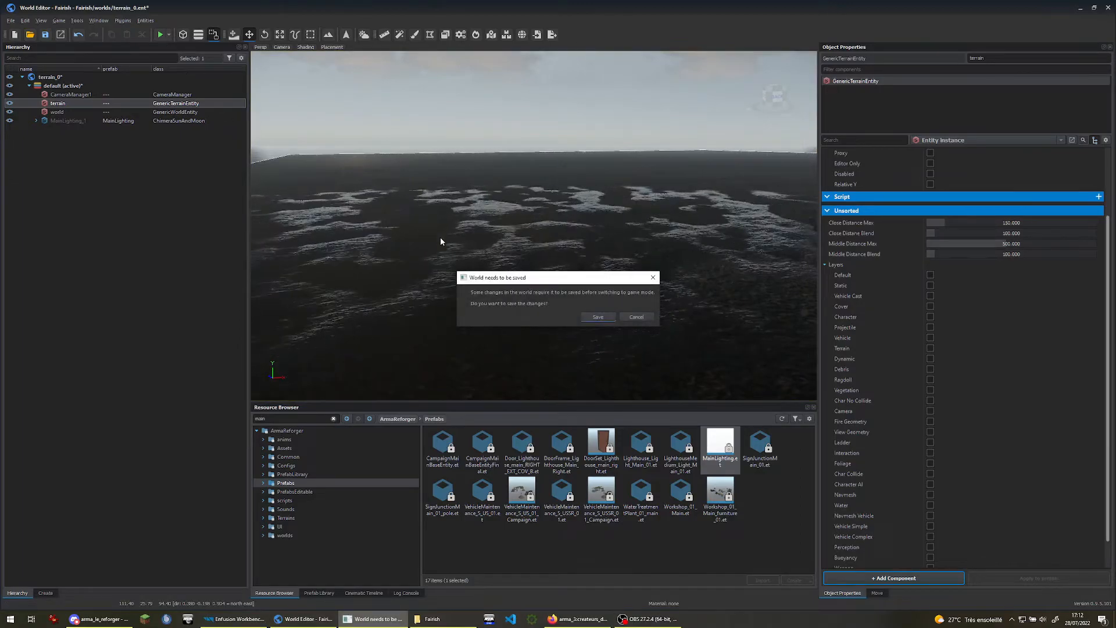
left_click(598, 317)
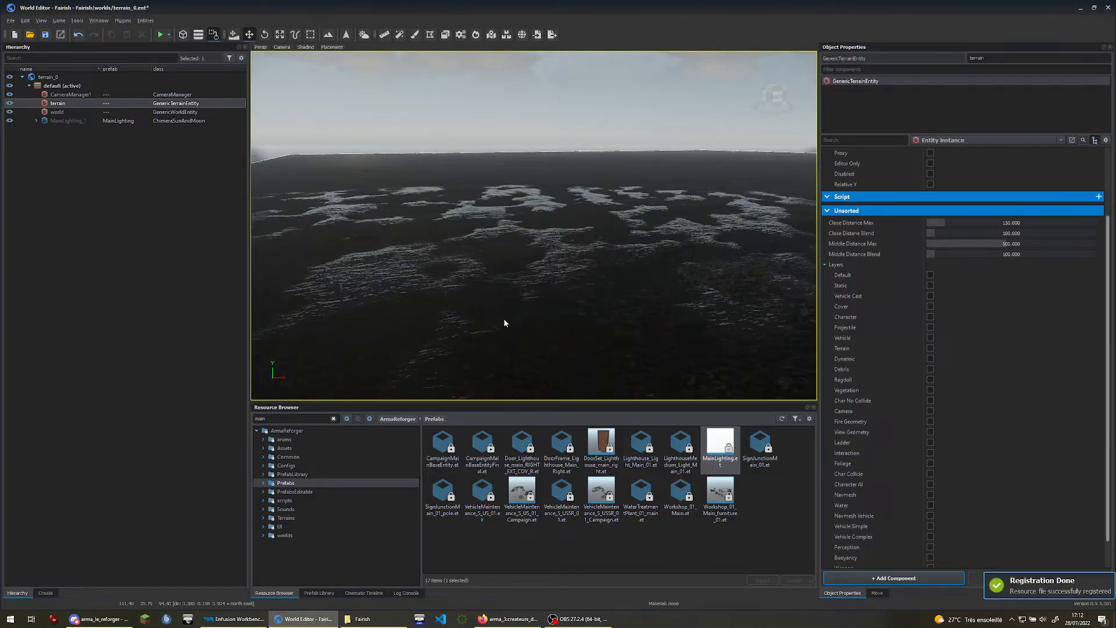